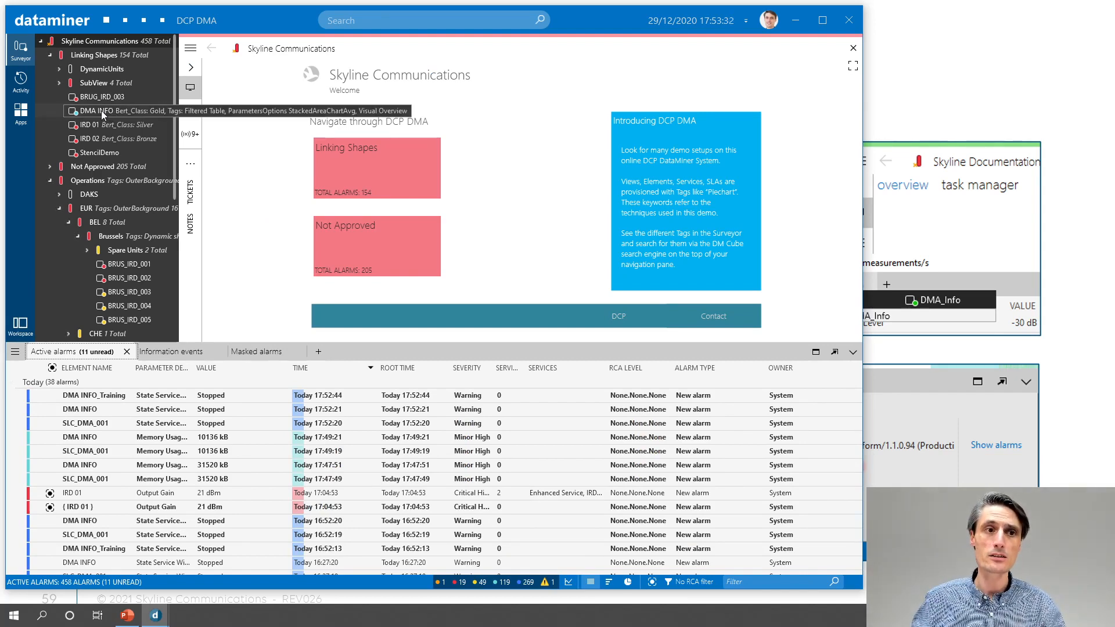
Step: Show the active alarms of the DMA INFO element and the BEL view in two separate filtered alarm tabs
left_click_drag(100, 110, 355, 364)
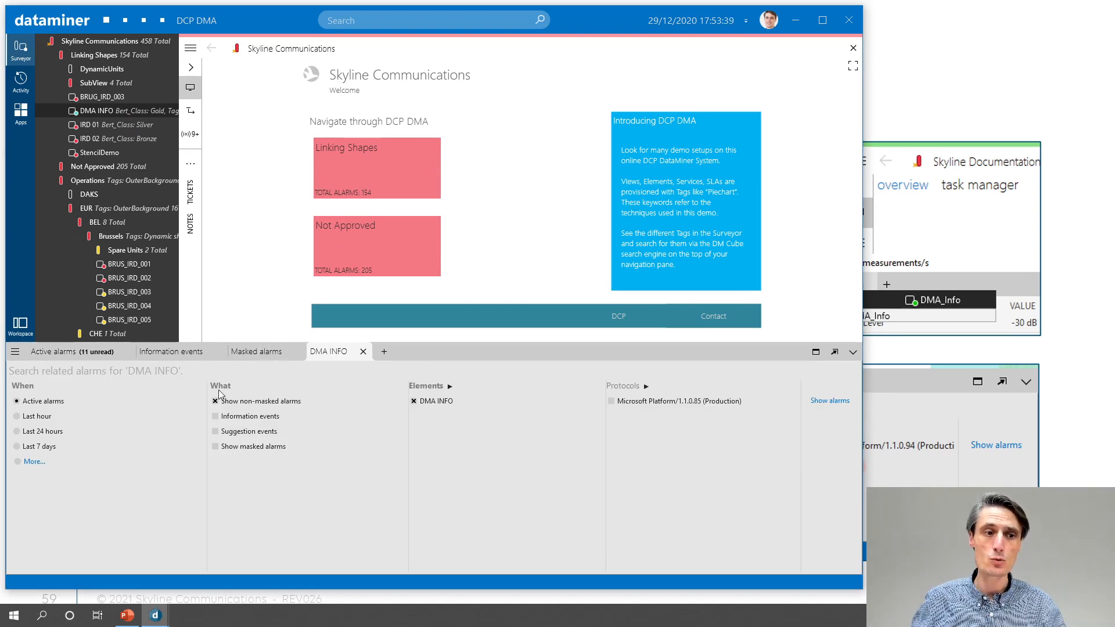
left_click(830, 402)
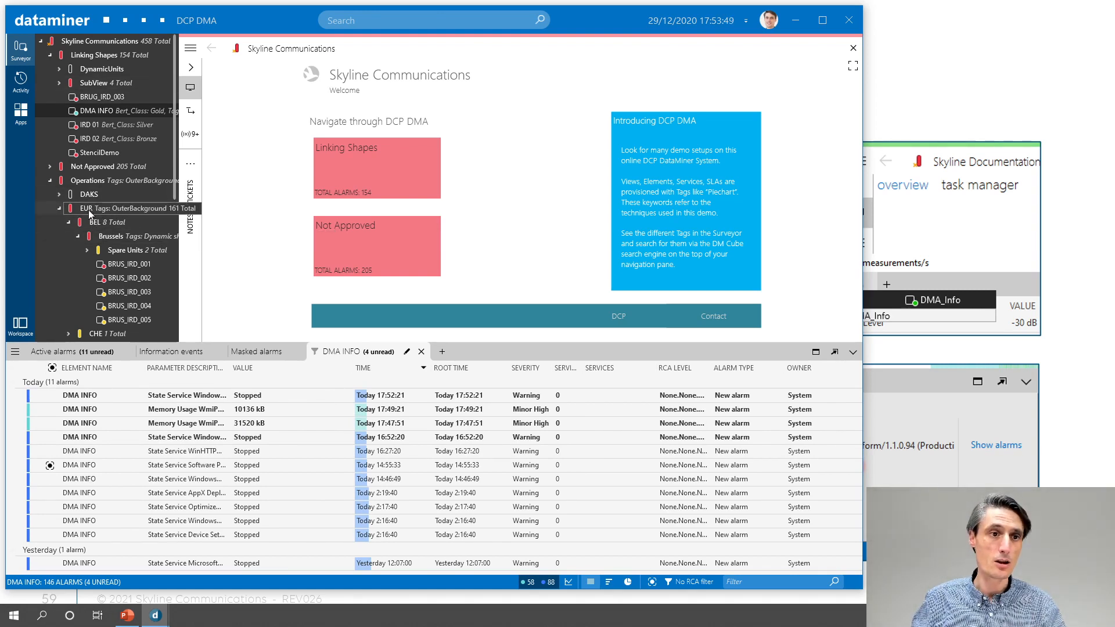
left_click_drag(93, 225, 537, 387)
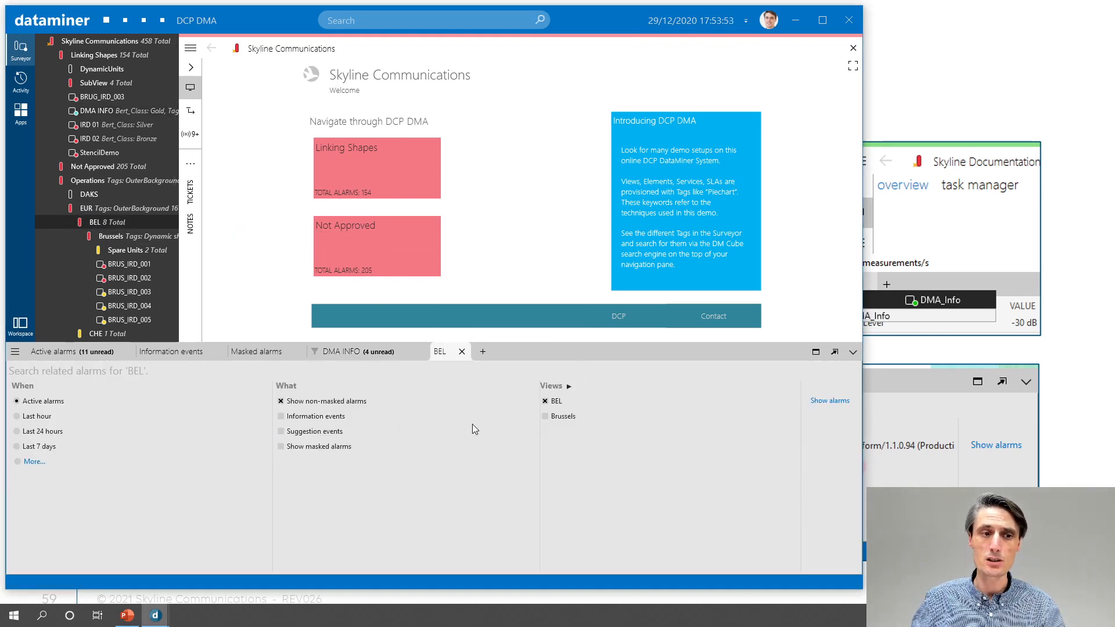
left_click(838, 404)
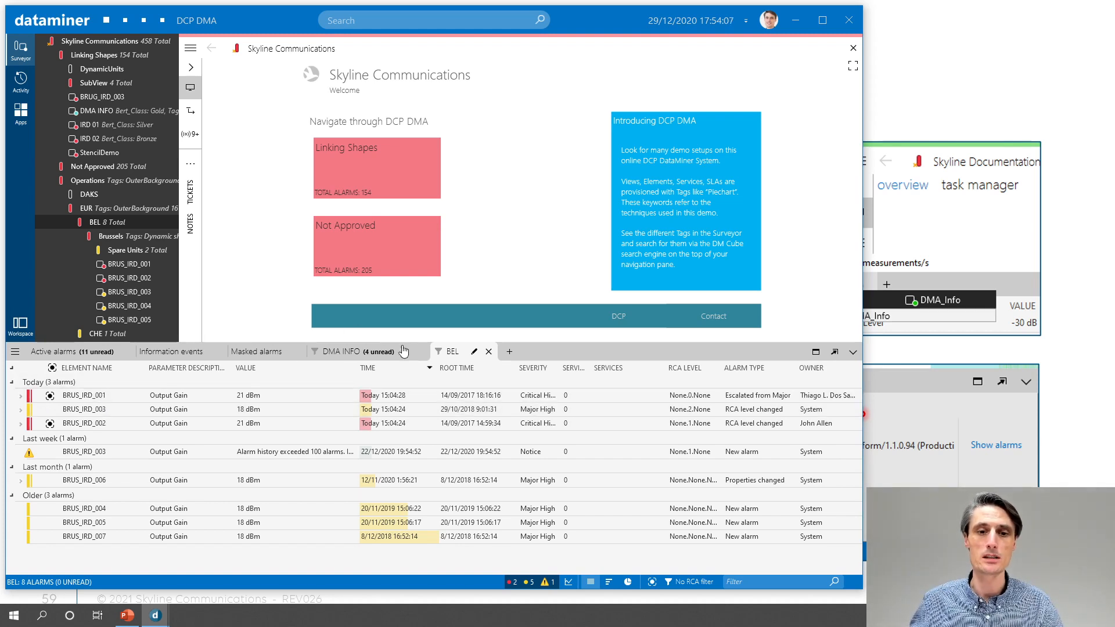
Step: Close the filtered alarm tabs for DMA INFO and BEL
left_click(422, 352)
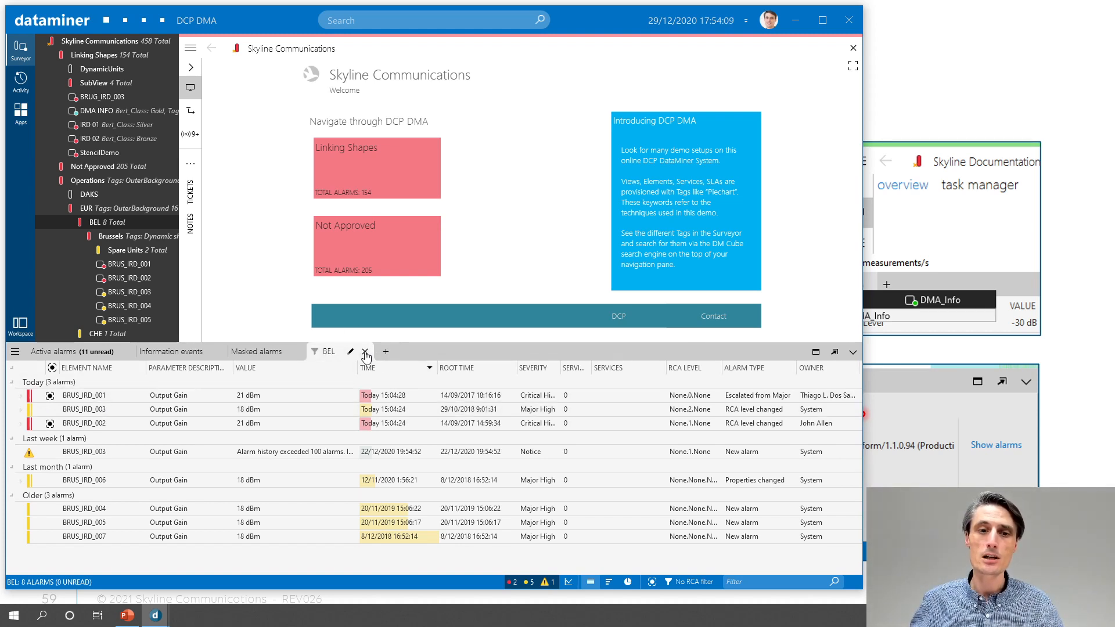
left_click(365, 351)
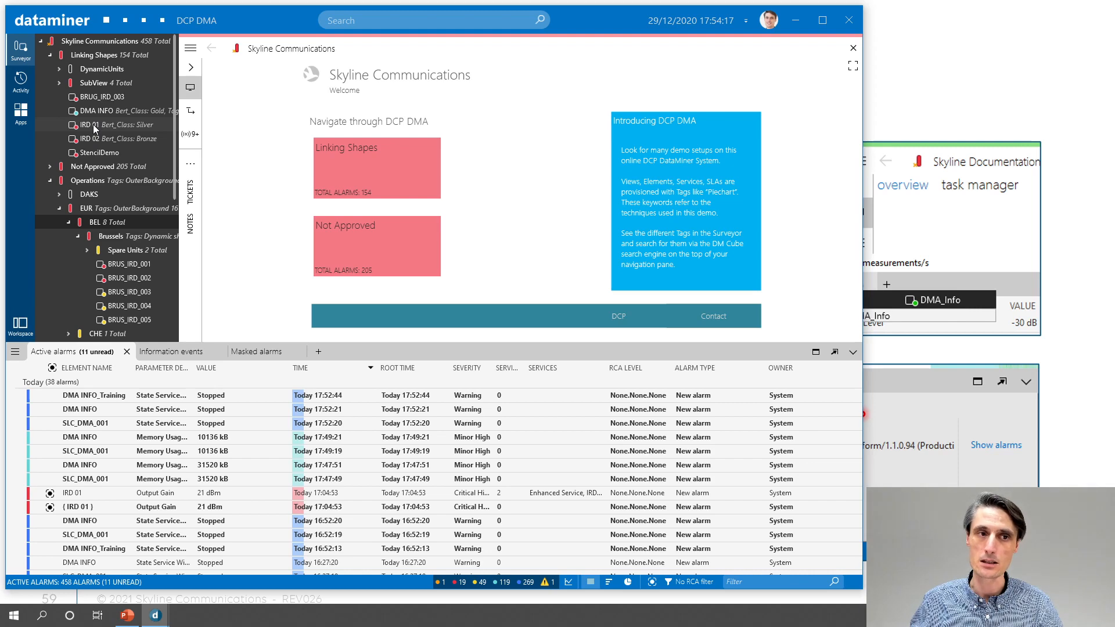
Step: Show the non-masked alarms of the IRD 01 element from the last 24 hours in a filtered tab and review the list
left_click_drag(96, 128, 343, 392)
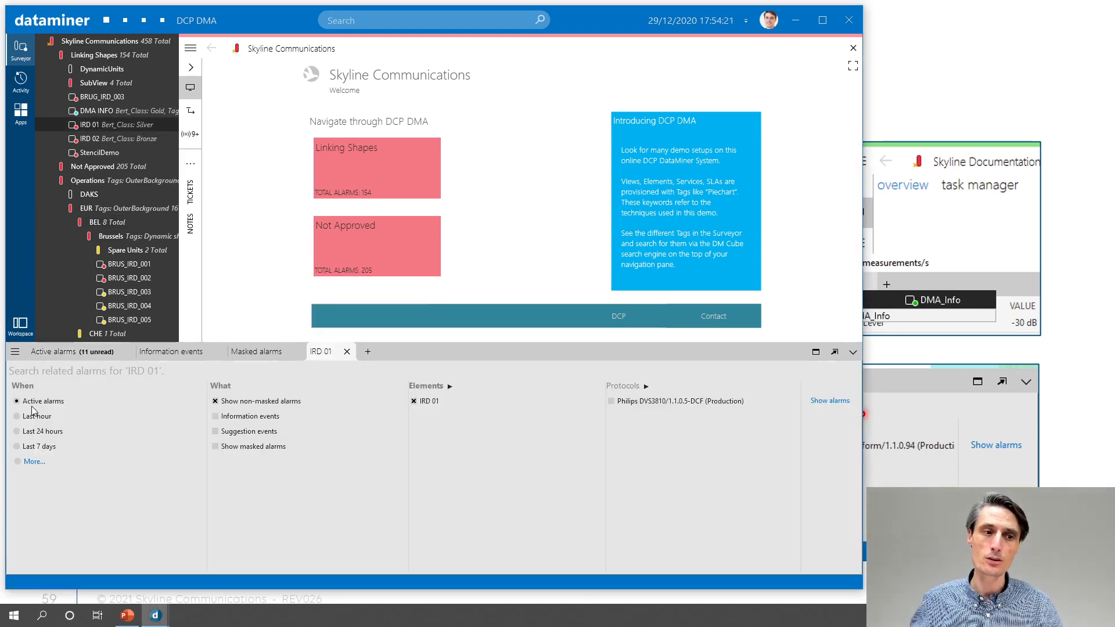
left_click(43, 435)
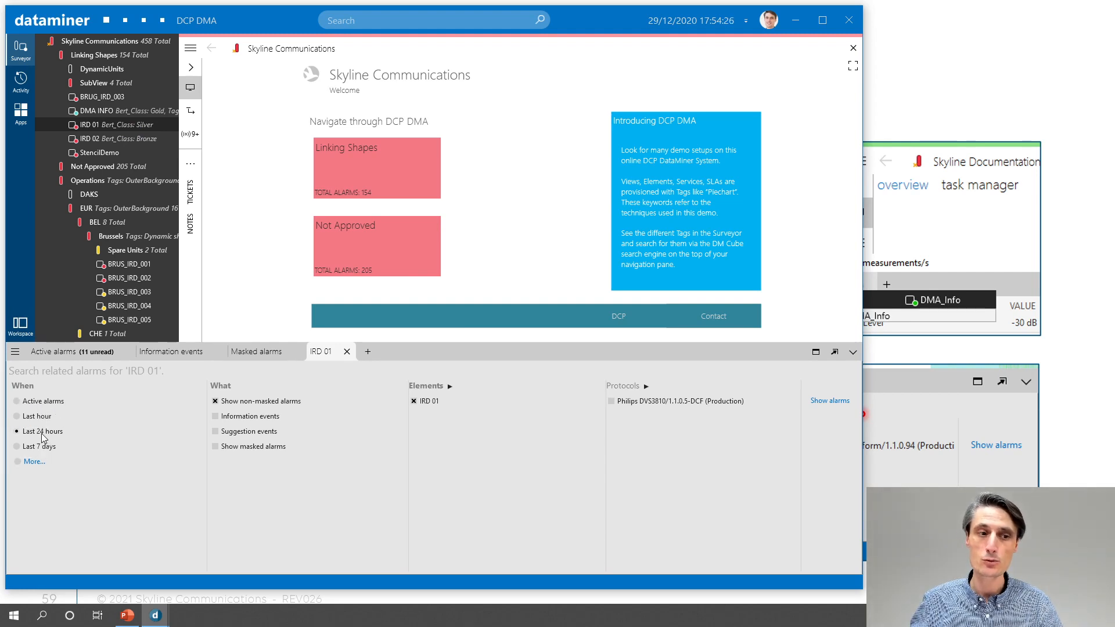
left_click(830, 401)
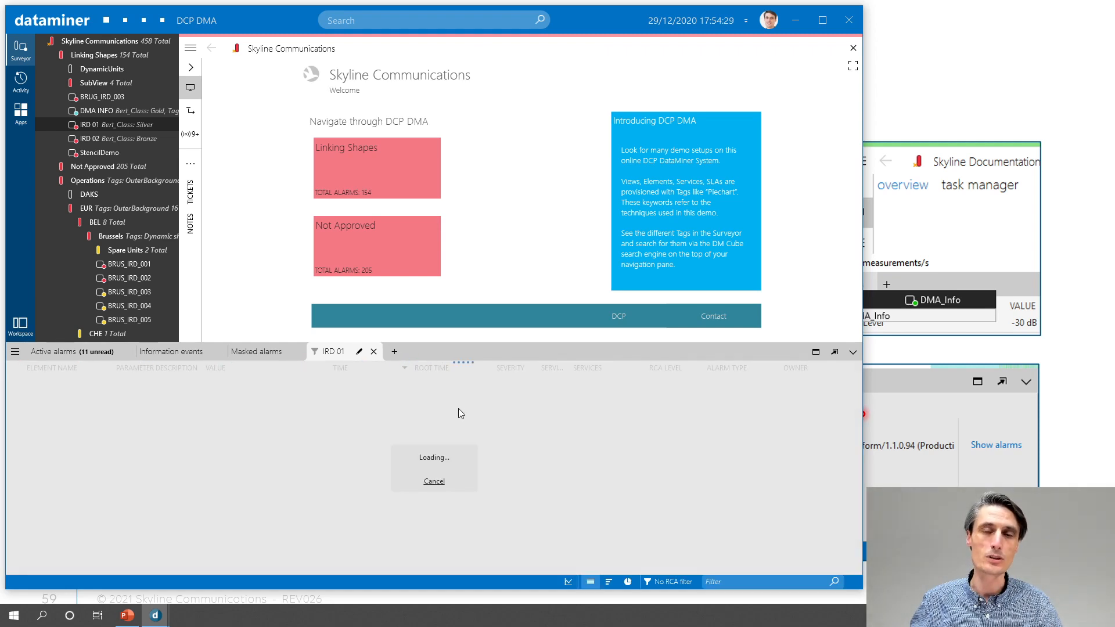
scroll(395, 478, "down", 8)
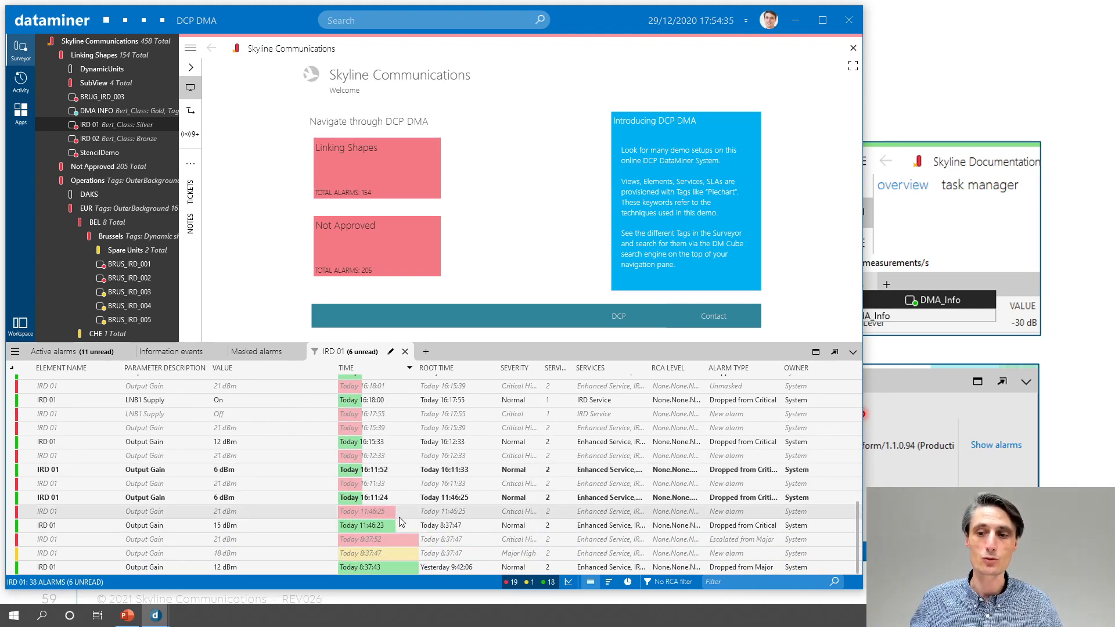
scroll(399, 521, "up", 8)
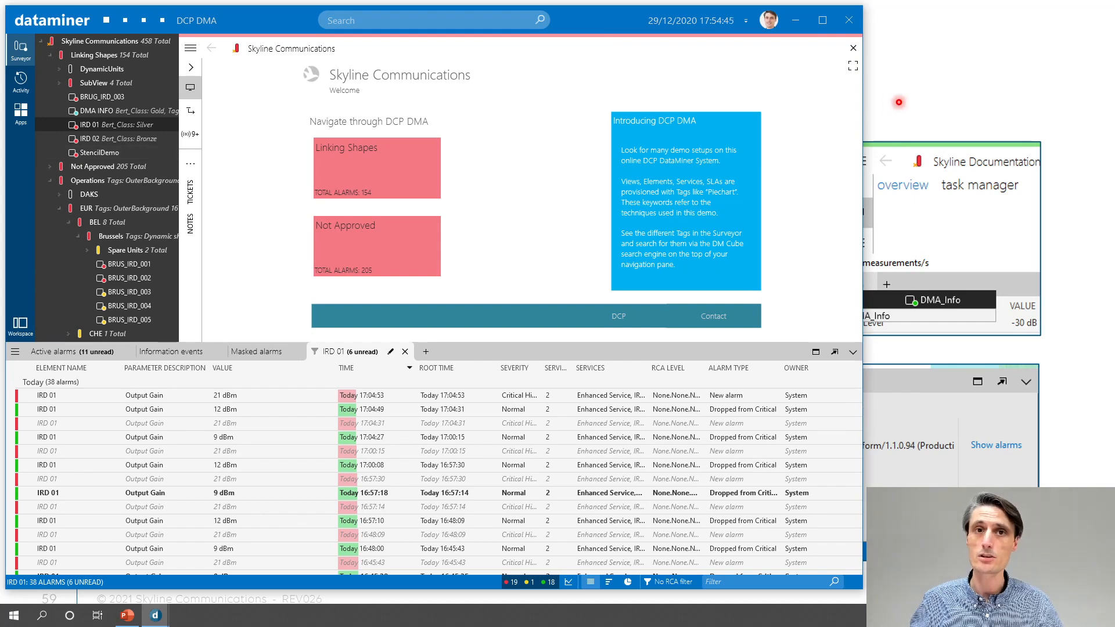
Step: Switch to the PowerPoint slide show and advance to the following slide on filtered alarm tabs
left_click(900, 103)
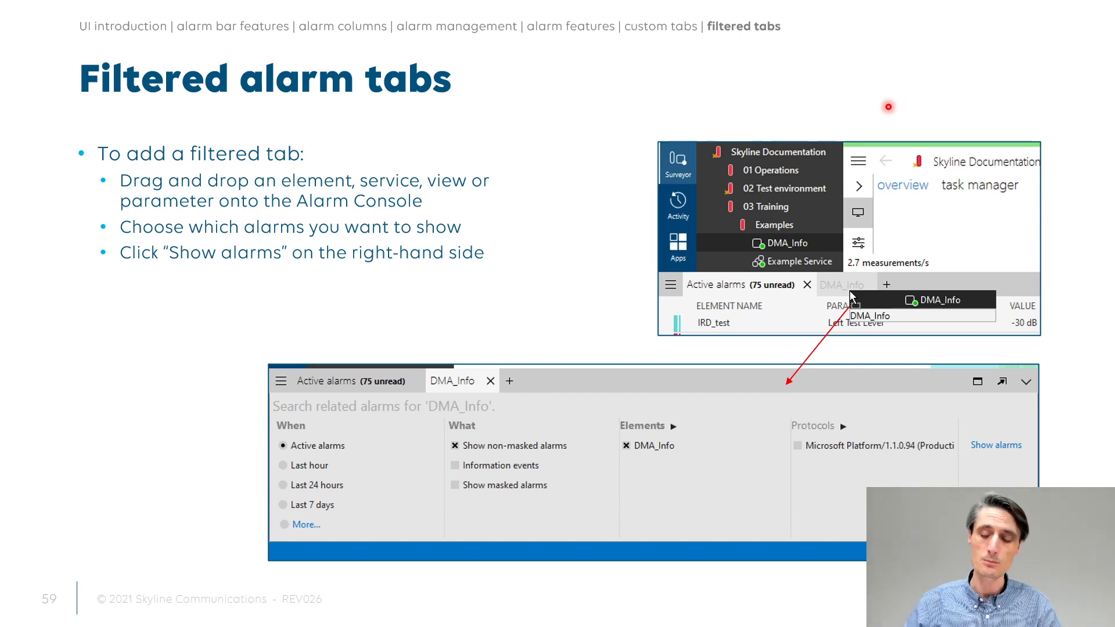
key("Right")
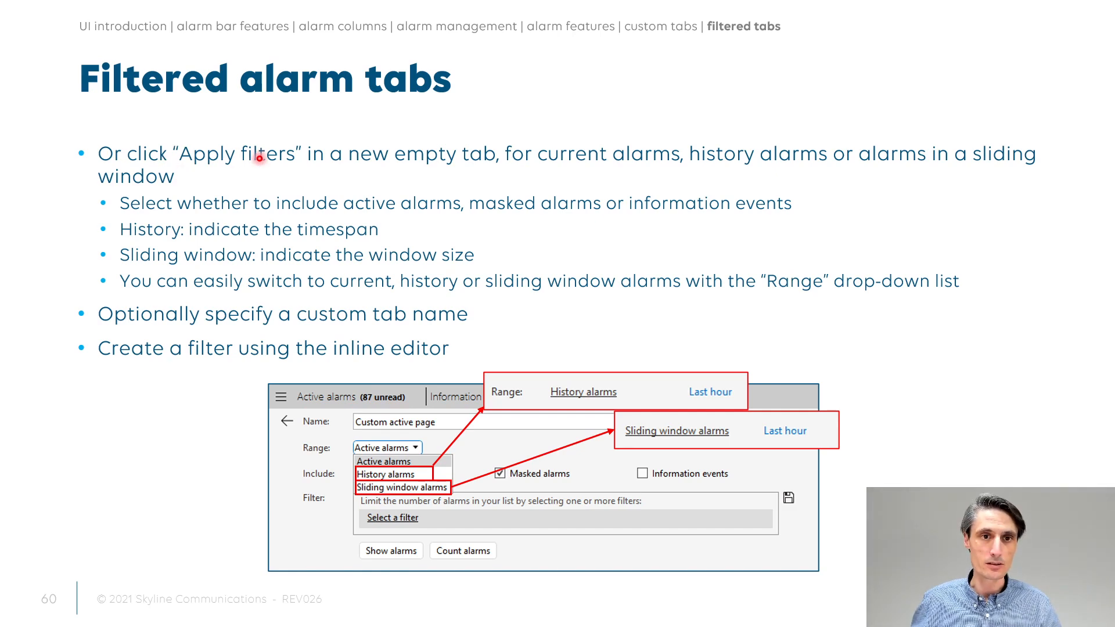
Step: Switch to DataMiner Cube and open the filter settings for current alarms in a new alarm tab
key("alt+Tab")
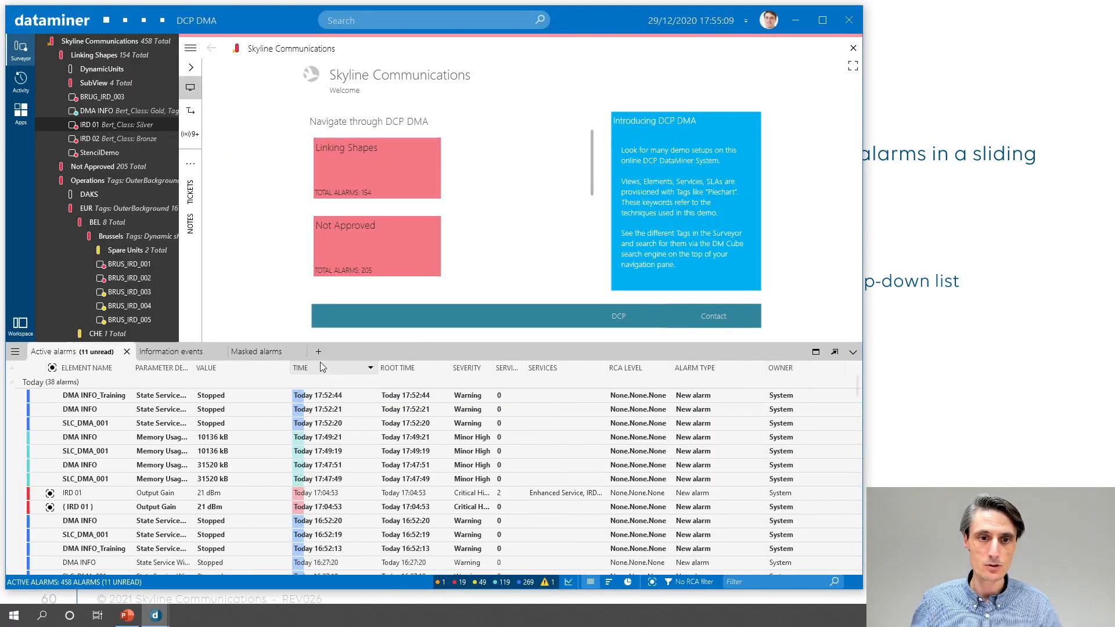
left_click(318, 352)
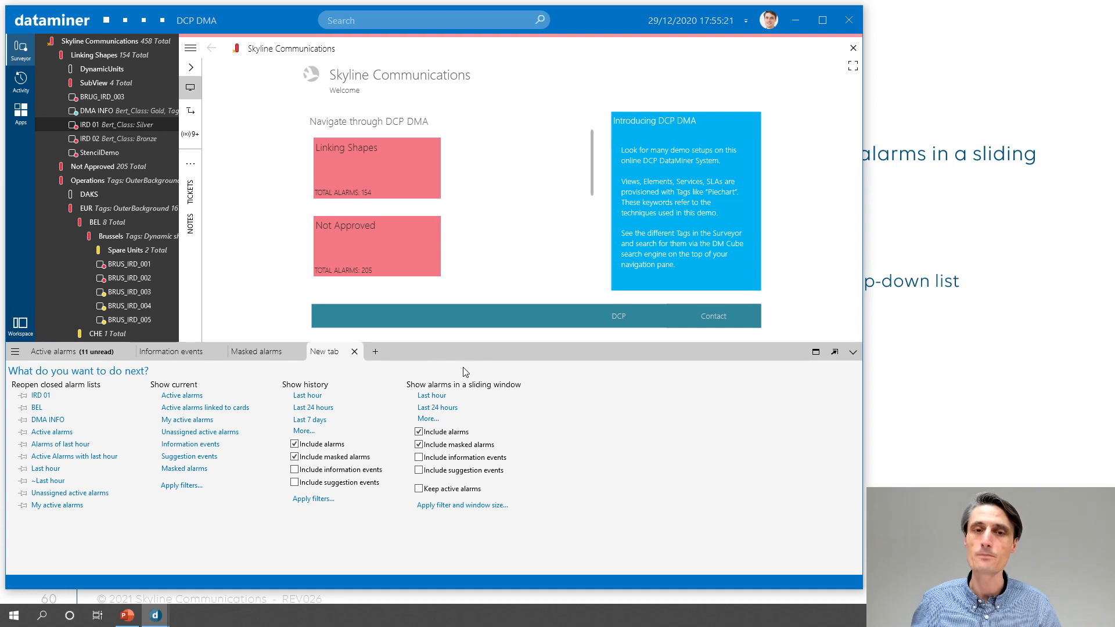
left_click(201, 488)
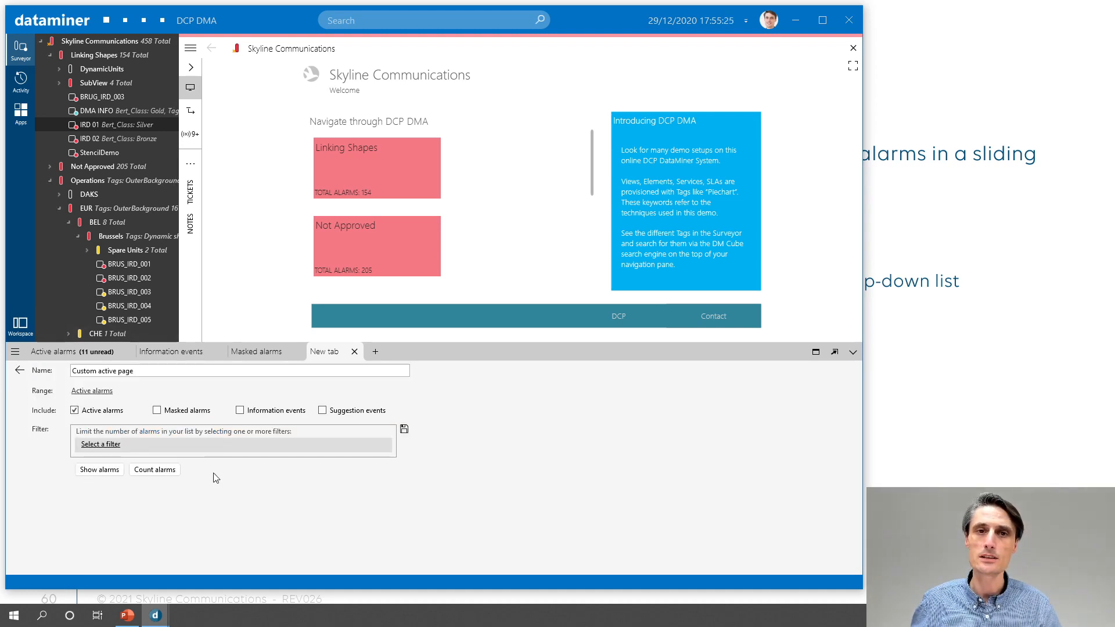
Step: Try the History alarms and Sliding window alarms ranges, and return the range to Active alarms
left_click(102, 395)
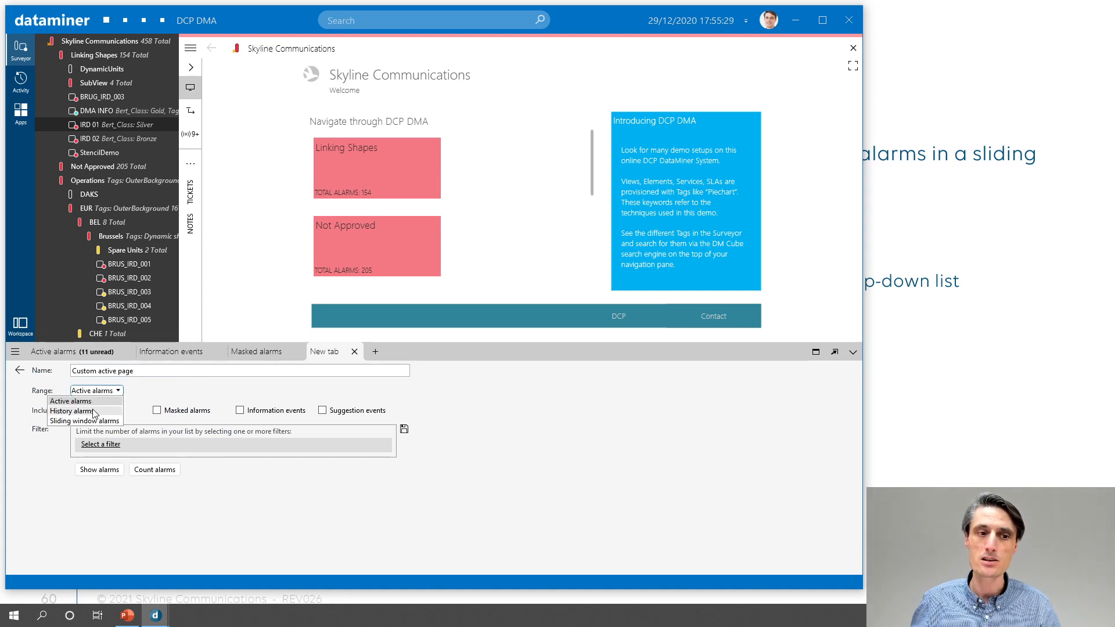
left_click(93, 413)
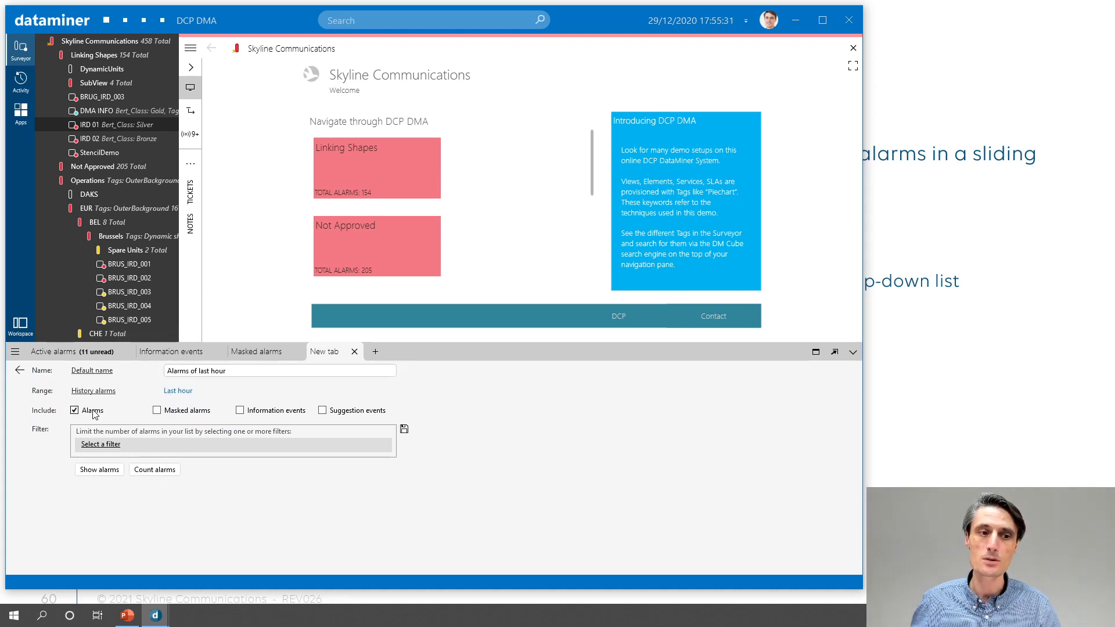
left_click(100, 393)
left_click(87, 421)
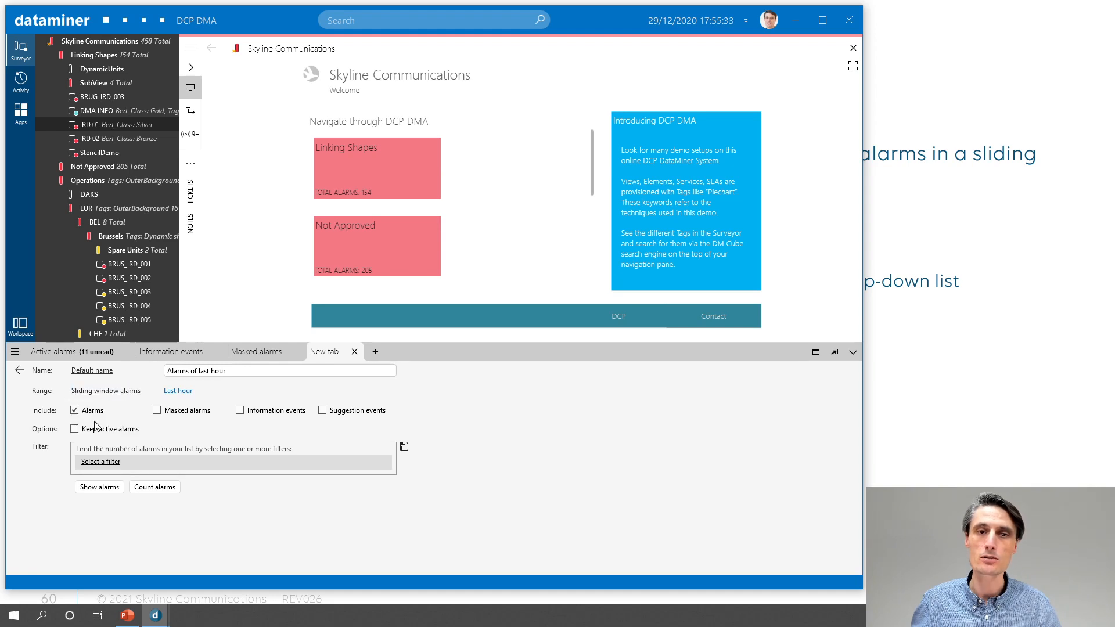
left_click(102, 391)
left_click(99, 402)
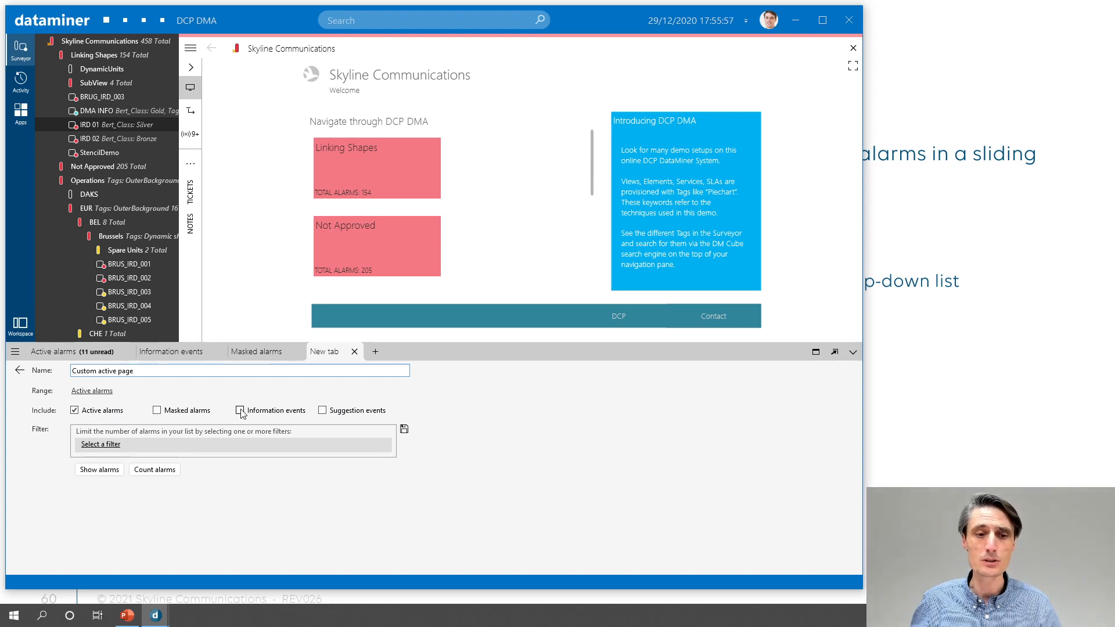
Step: Set the range to History alarms and examine the quick ranges and time range available for it
left_click(93, 391)
left_click(91, 412)
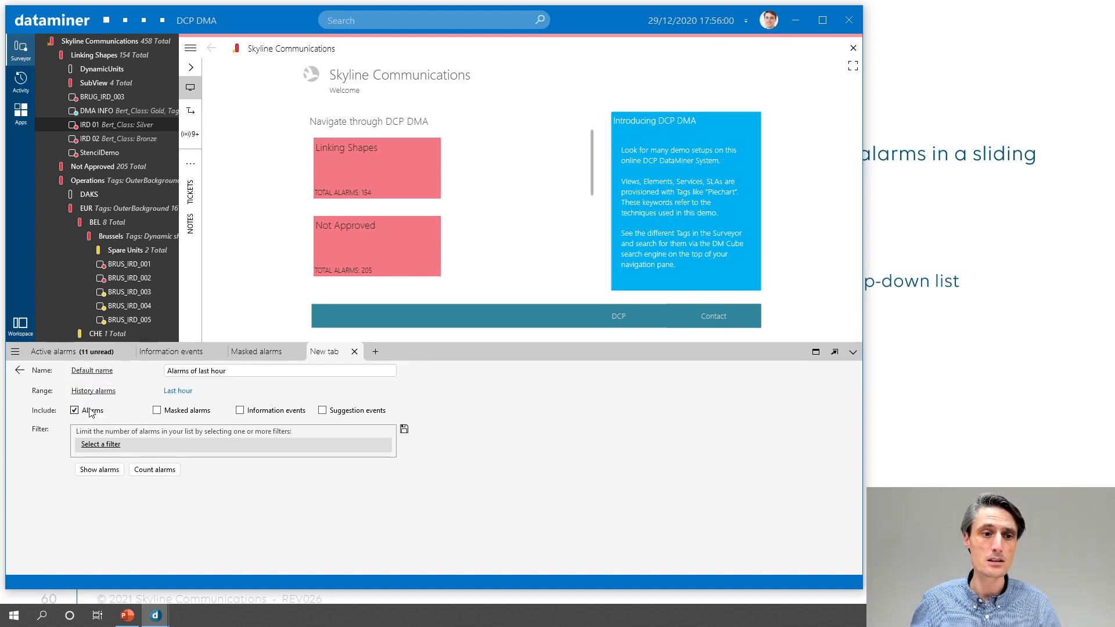
left_click(192, 397)
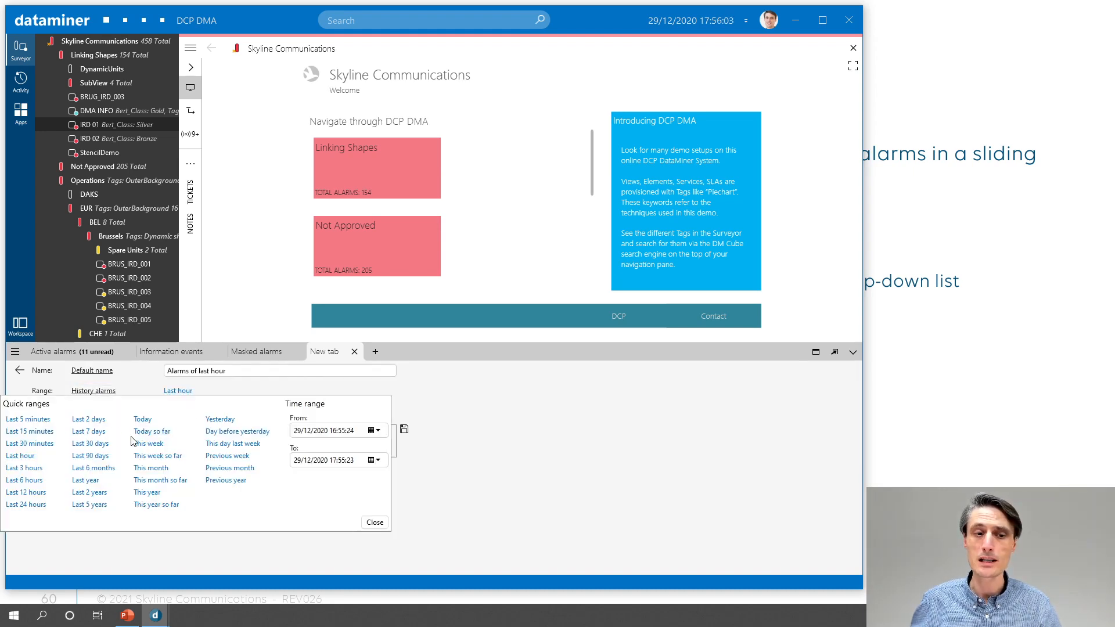
left_click(220, 393)
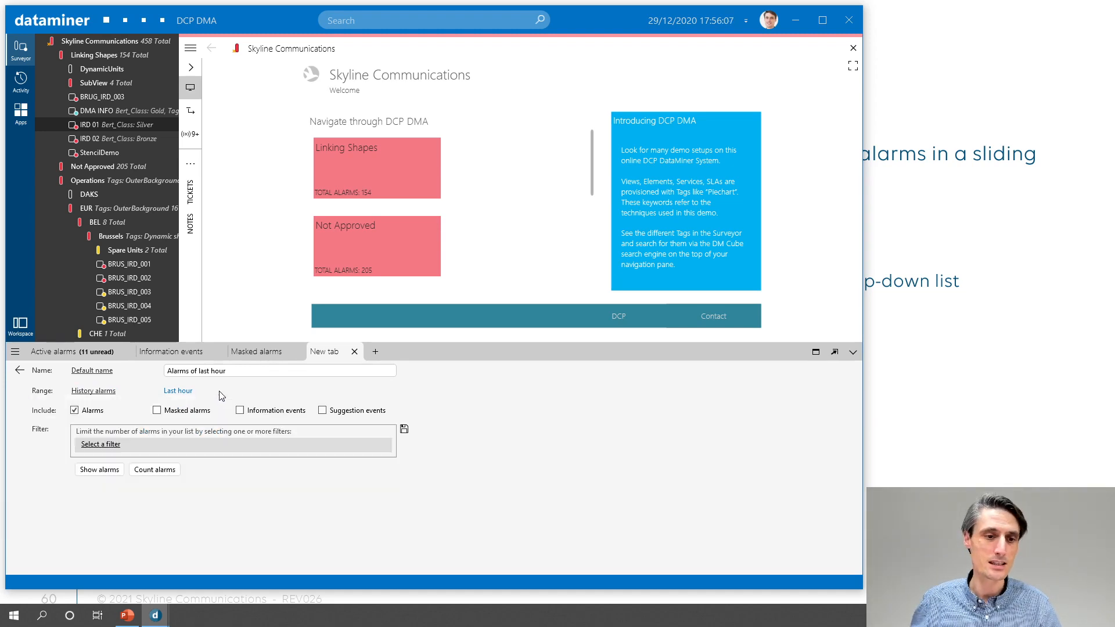
left_click(175, 392)
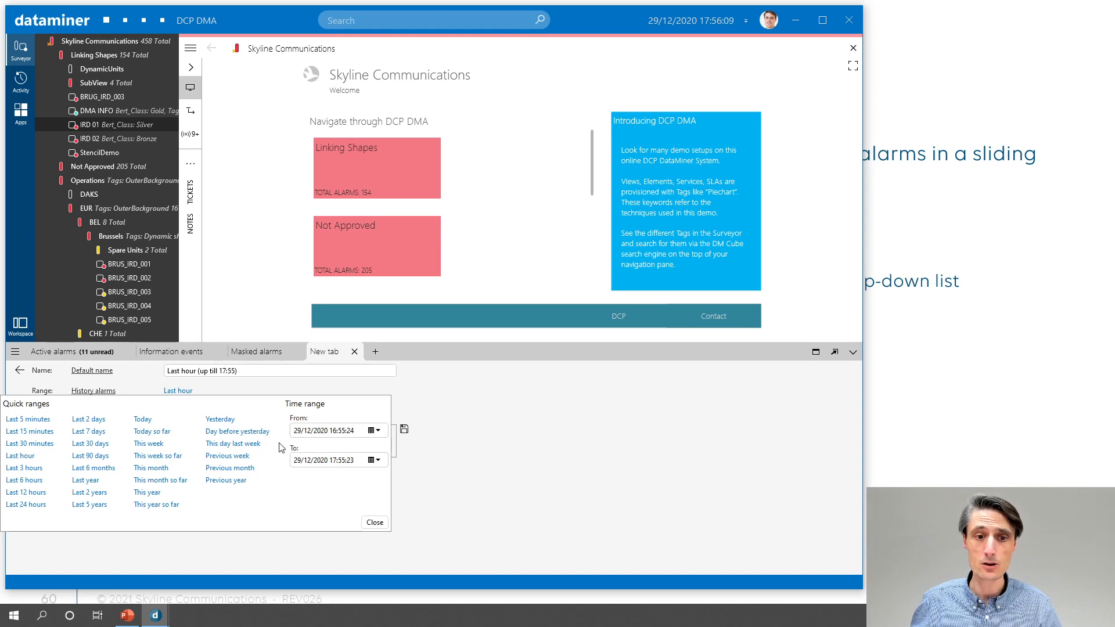
left_click(363, 390)
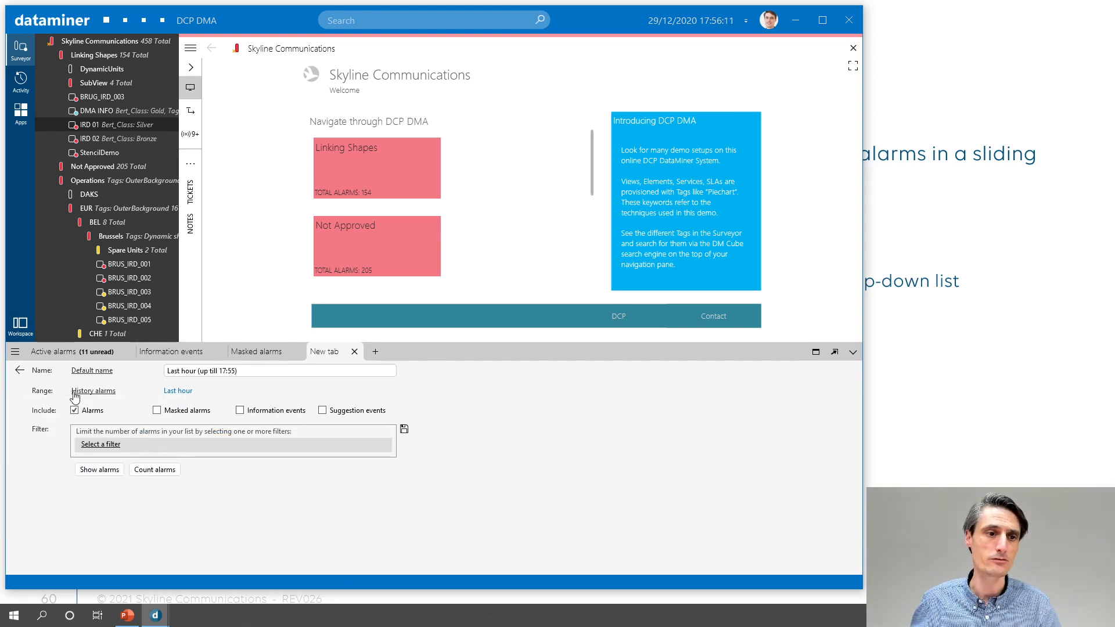
Step: Change the range to Sliding window alarms and examine the window sizes it offers
left_click(97, 393)
left_click(93, 421)
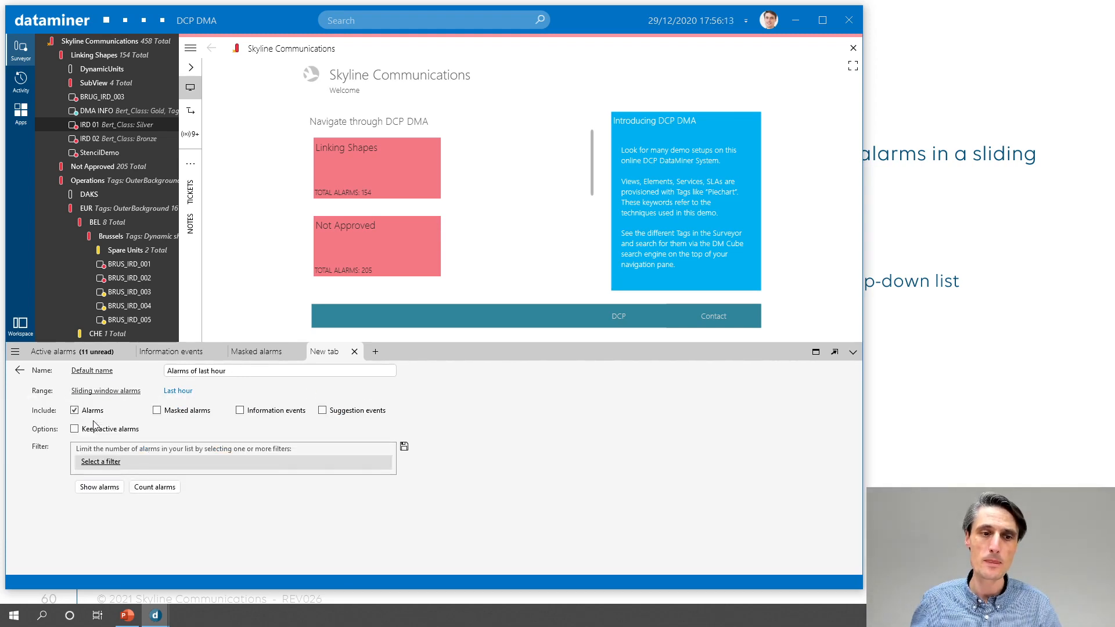
left_click(178, 391)
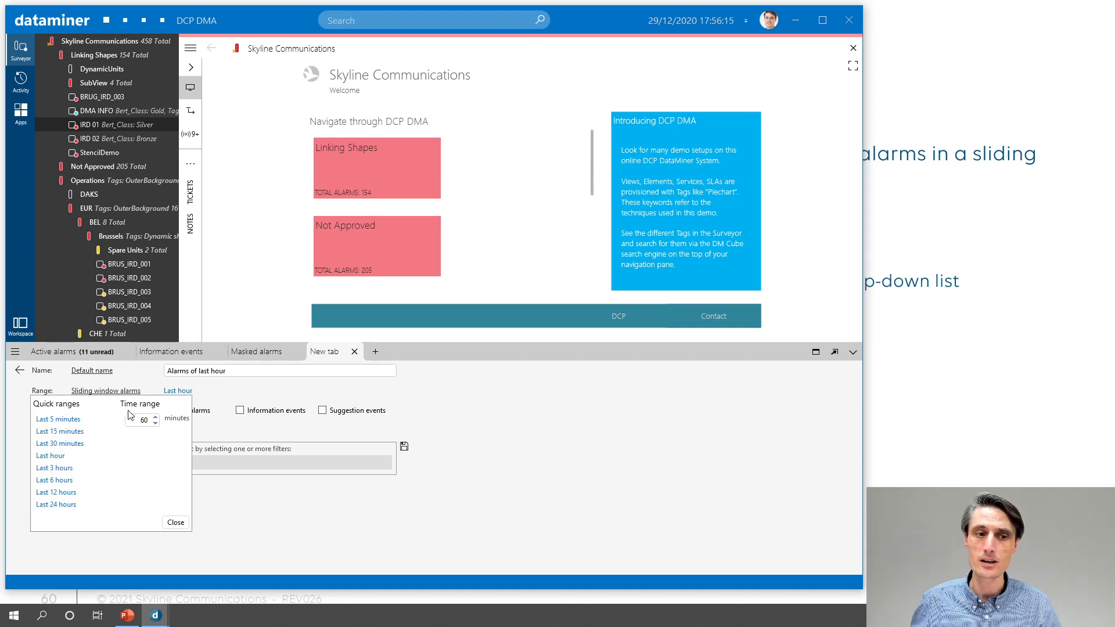
left_click(215, 396)
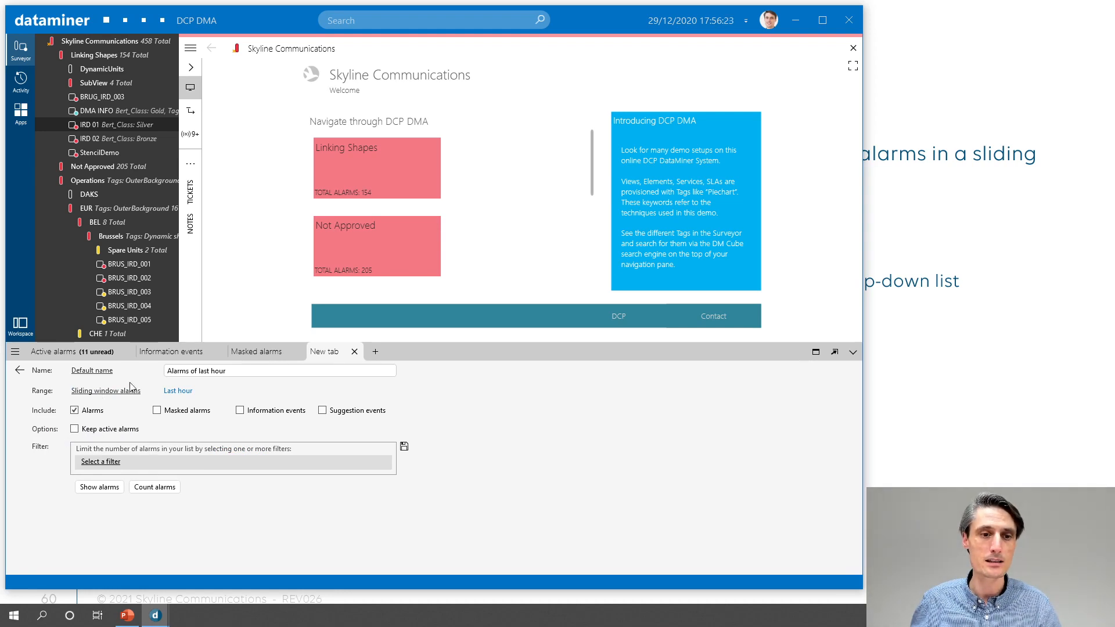
Step: Check the options of an extra new alarm tab, close it, and set the filter's range back to Active alarms
left_click(375, 351)
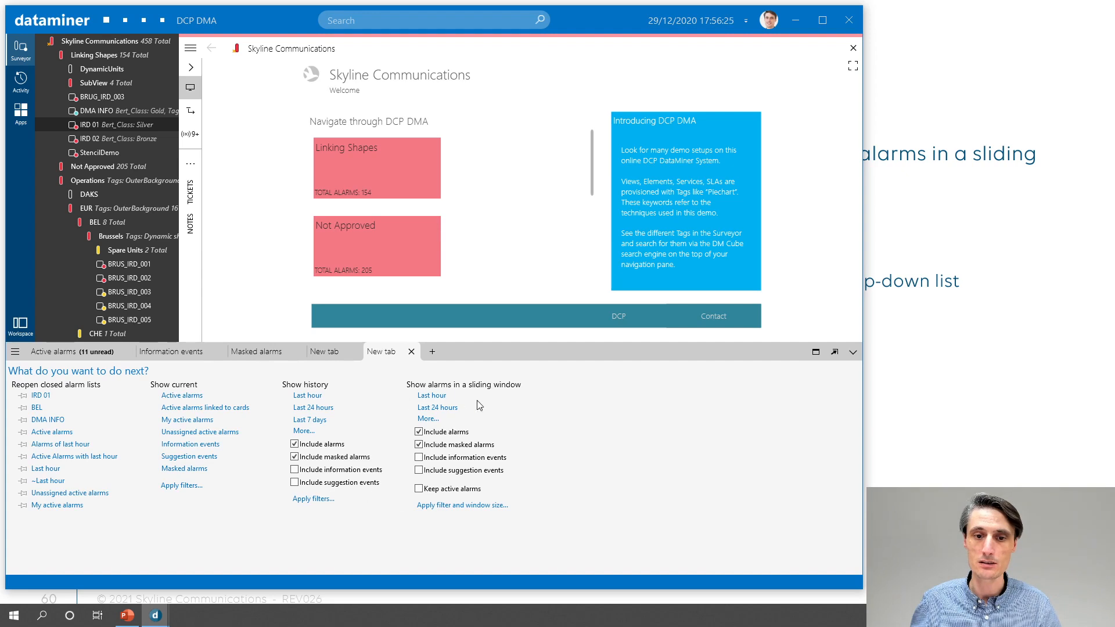
left_click(411, 351)
left_click(97, 394)
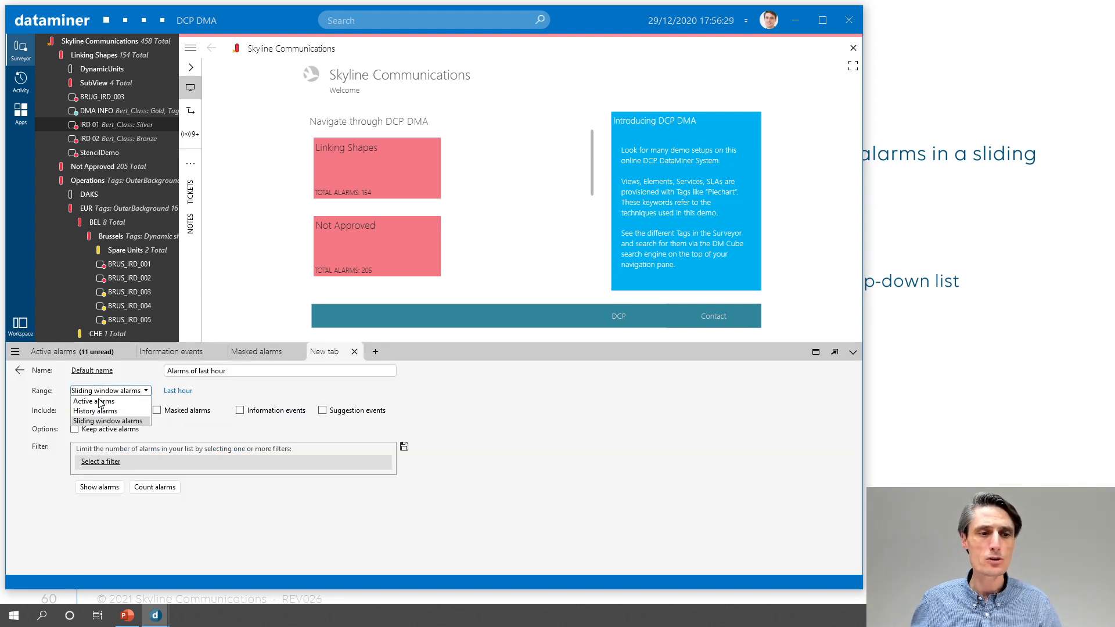
left_click(100, 405)
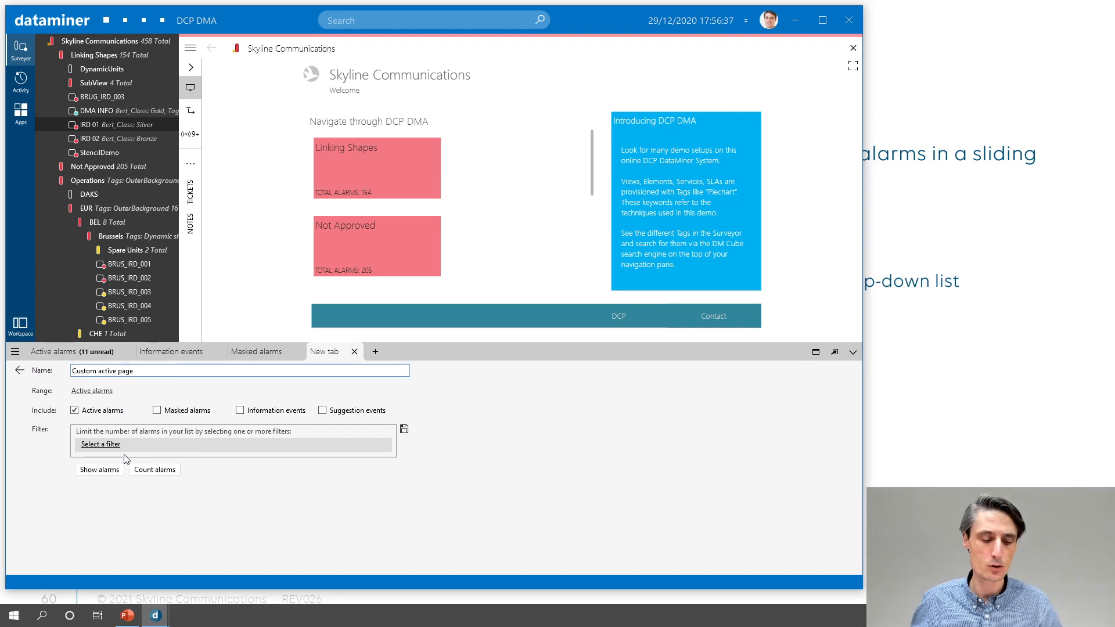
Step: Switch to the PowerPoint slide show and advance to the slide on selecting and combining filter items
key("alt+Tab")
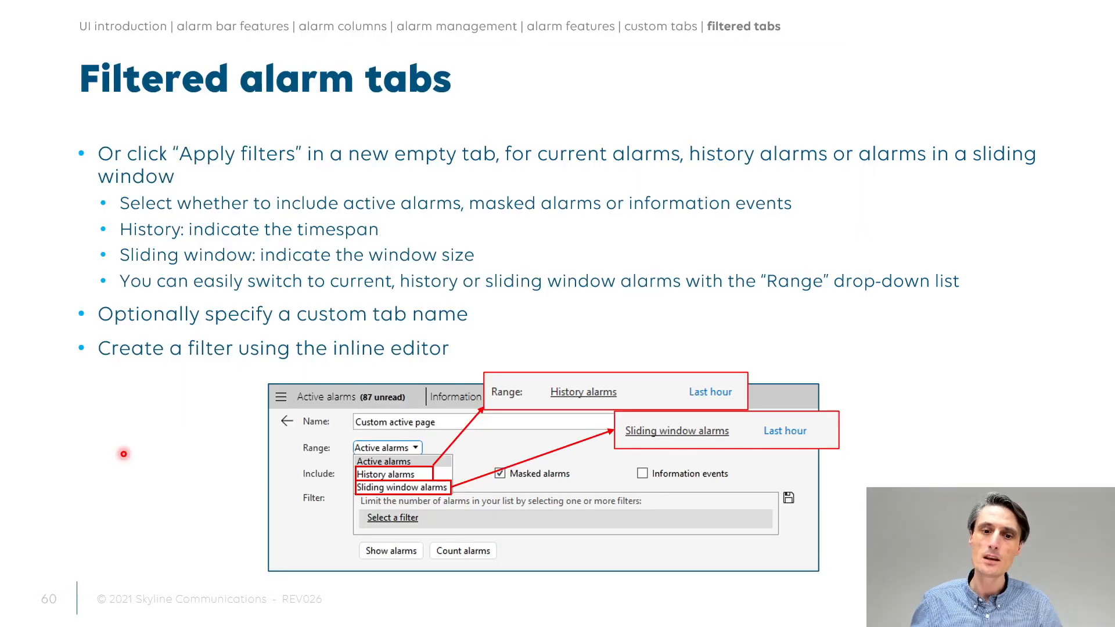
key("Right")
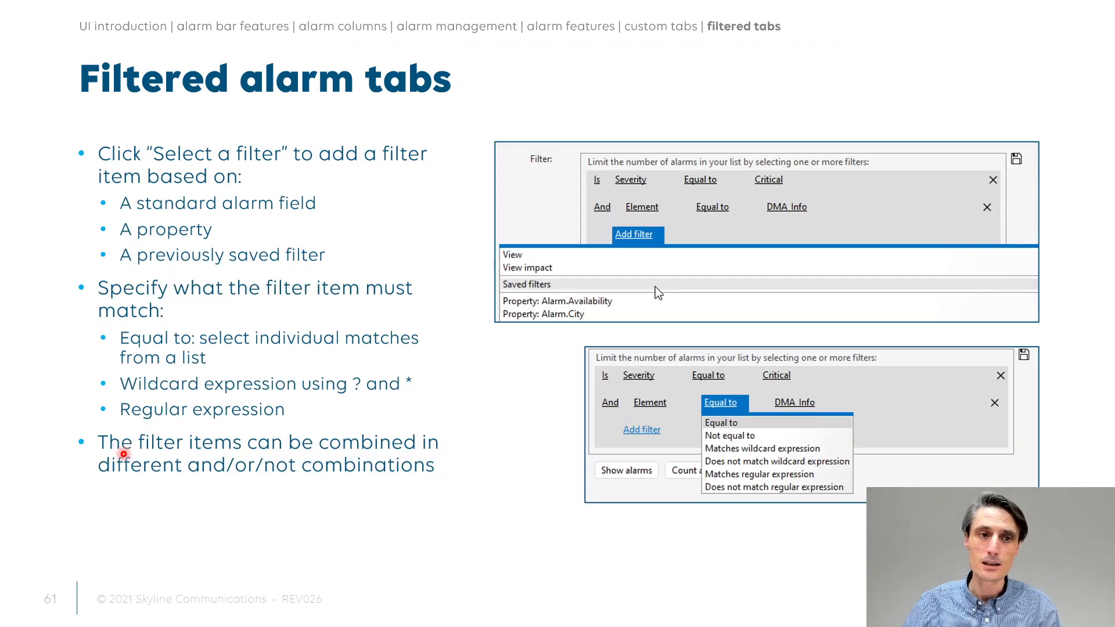
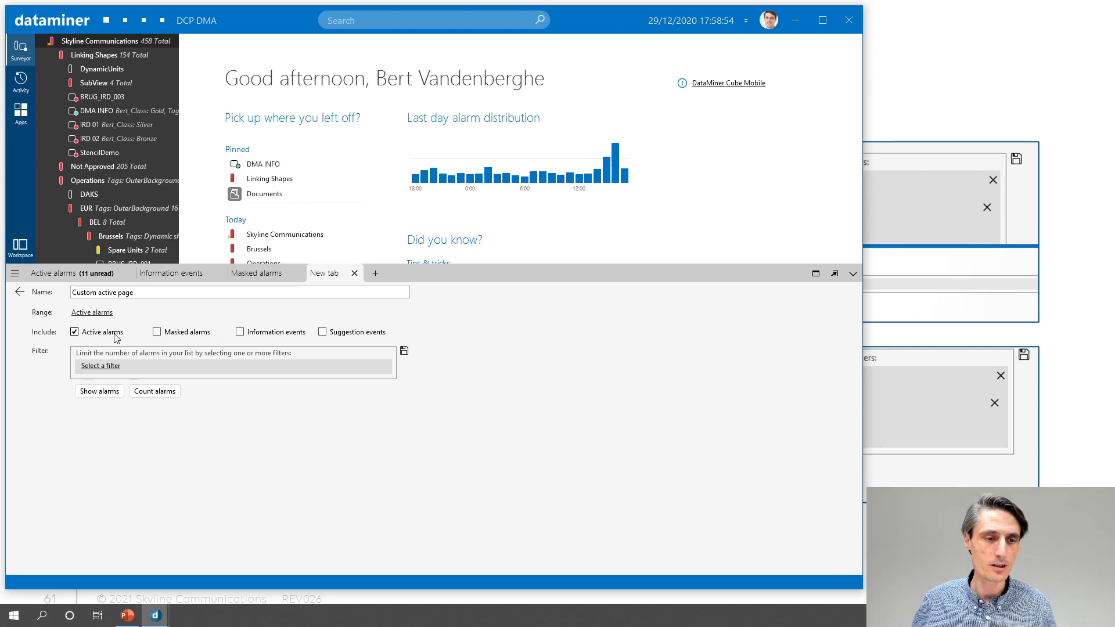
Step: Examine the filter criteria offered for the new alarm tab, from the general fields to the alarm, element, service and view properties
left_click(101, 366)
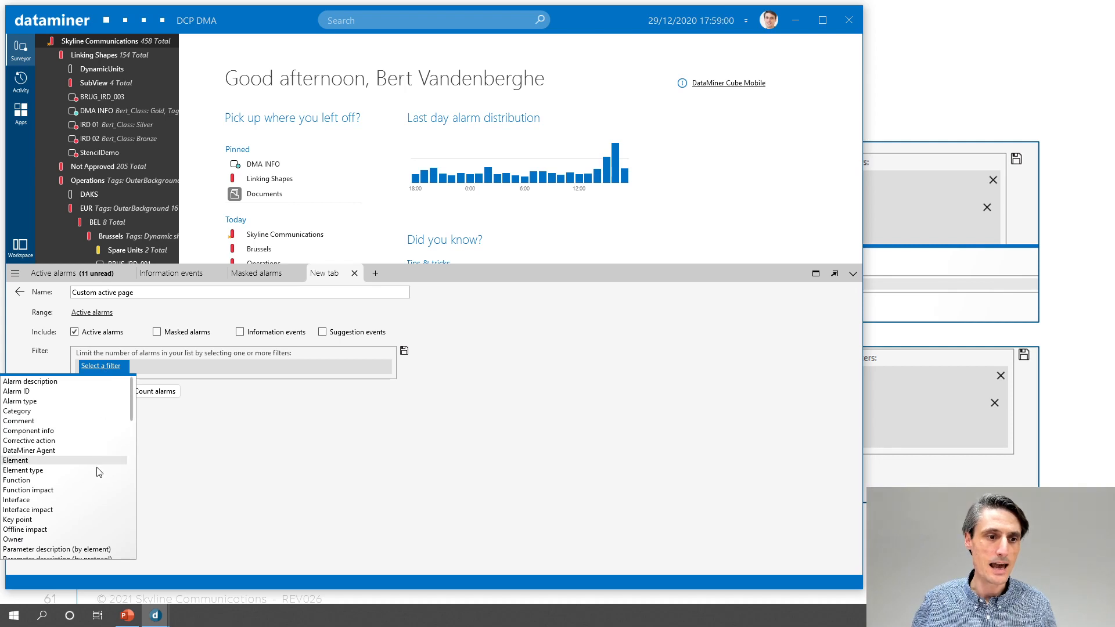
scroll(97, 485, "down", 3)
scroll(96, 485, "down", 2)
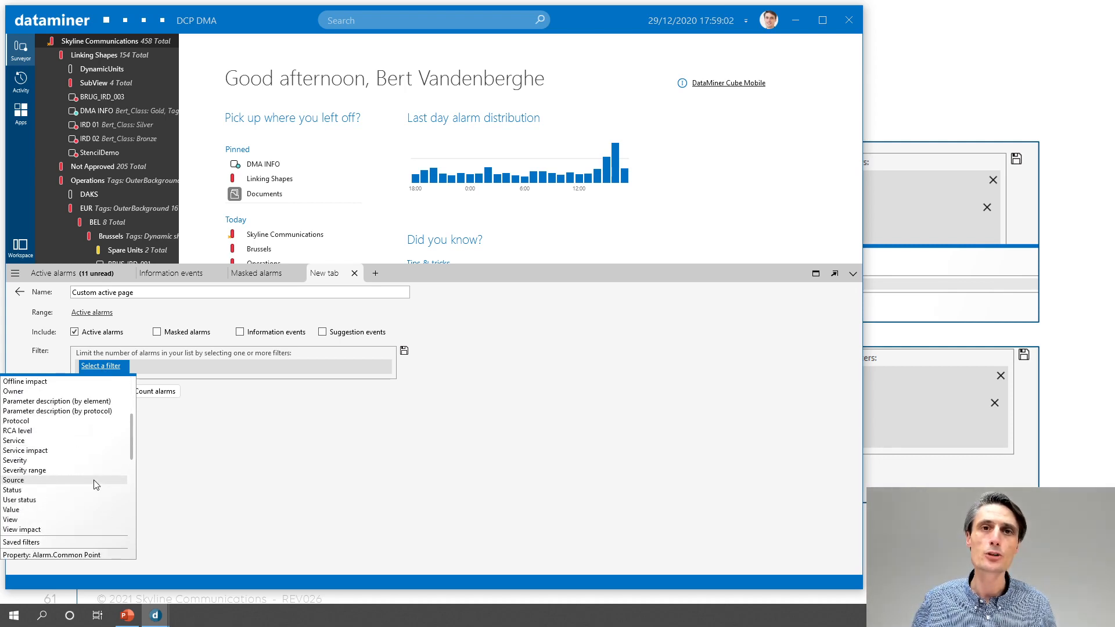
scroll(97, 485, "up", 5)
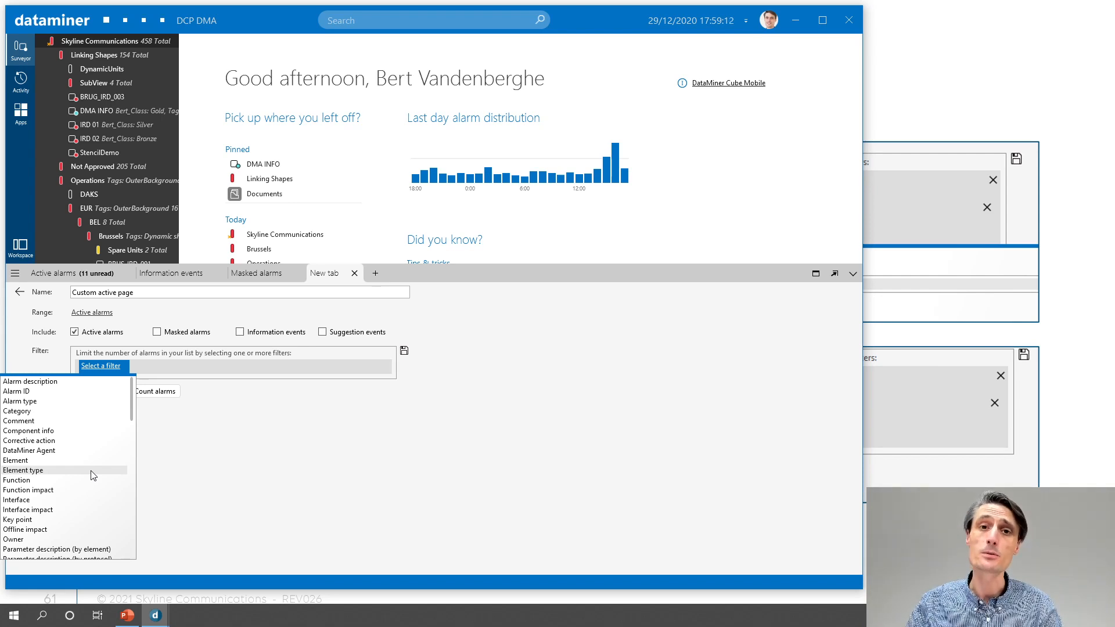
scroll(93, 475, "down", 15)
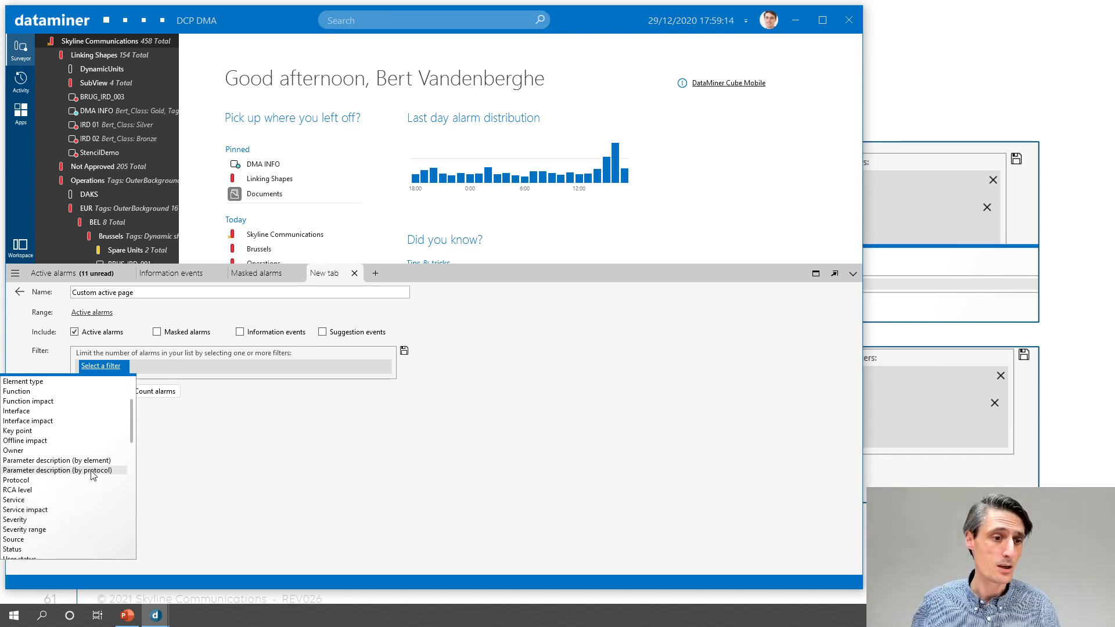
scroll(89, 475, "down", 10)
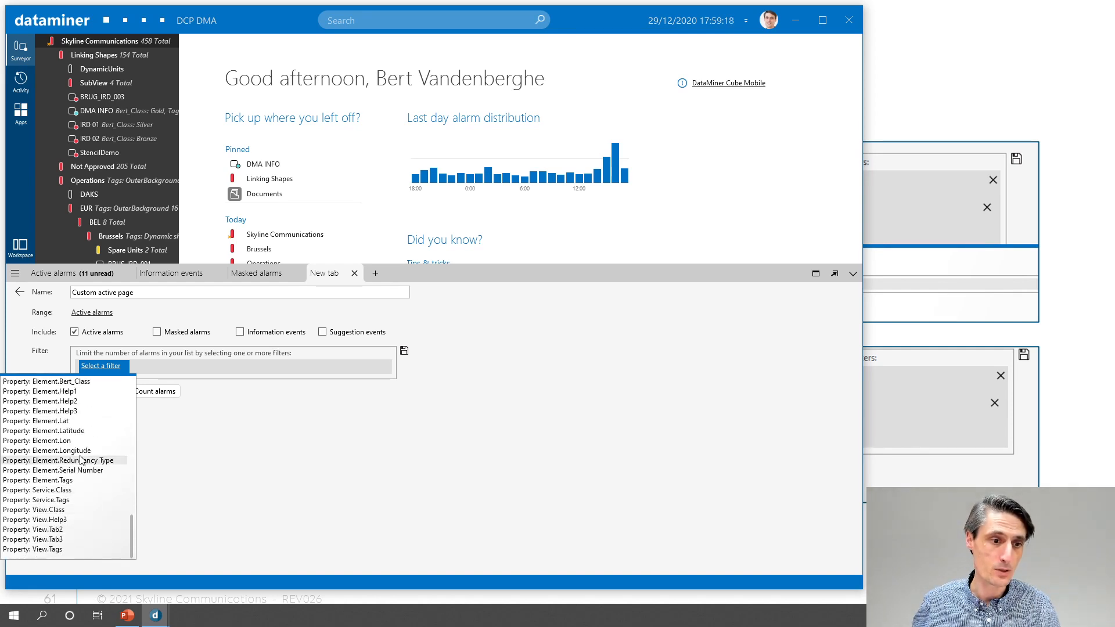
scroll(81, 453, "up", 1)
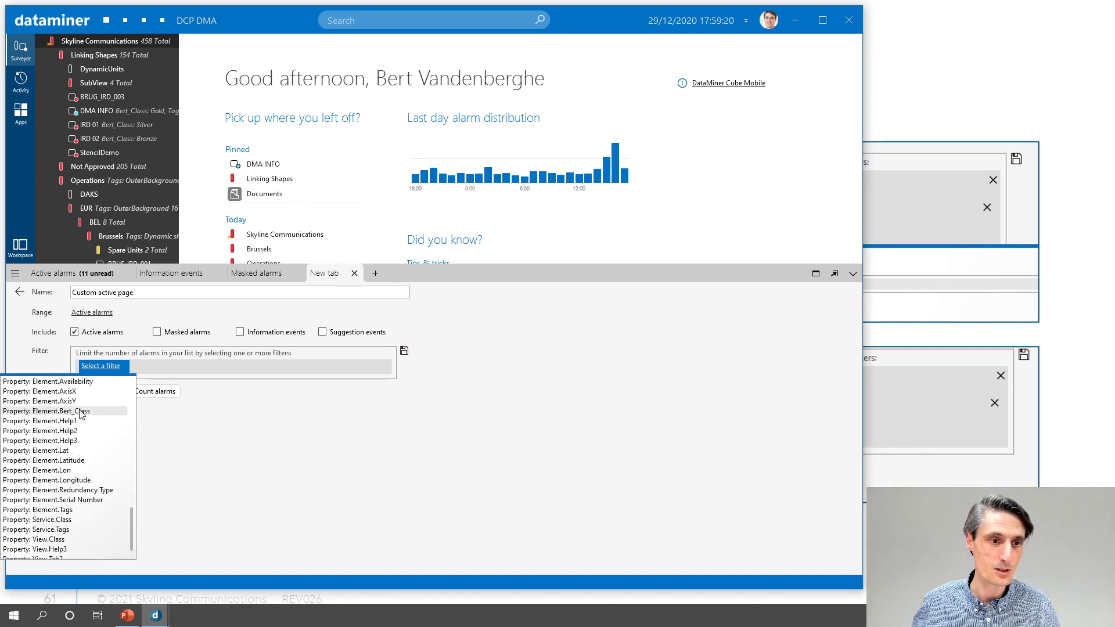
Step: Filter on the element property Bert_Class and check which values can be selected for it
left_click(78, 411)
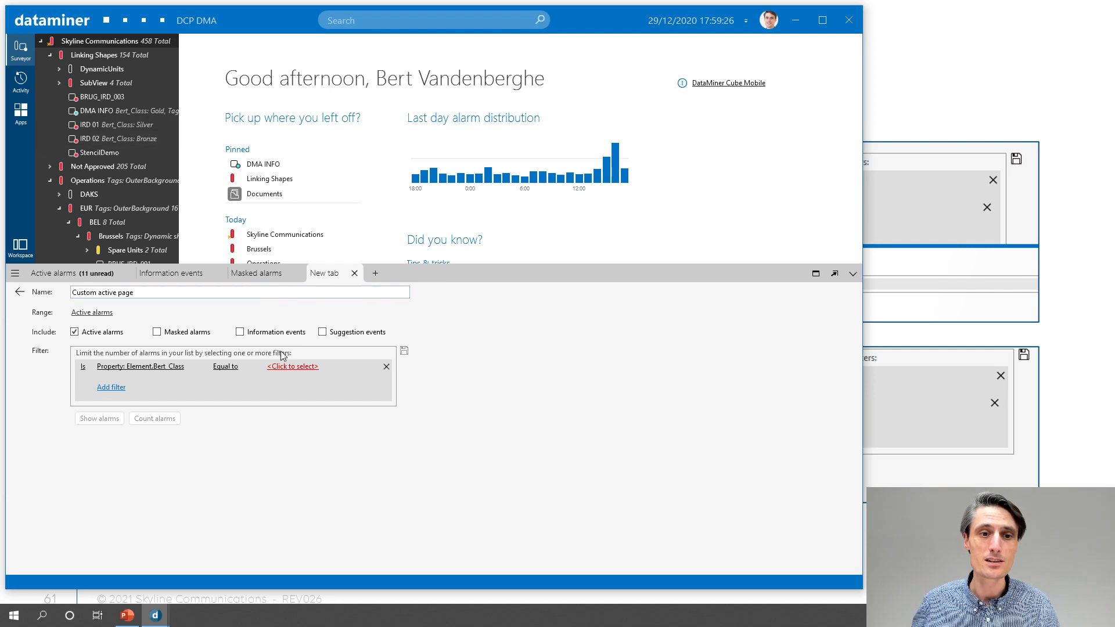
left_click(286, 371)
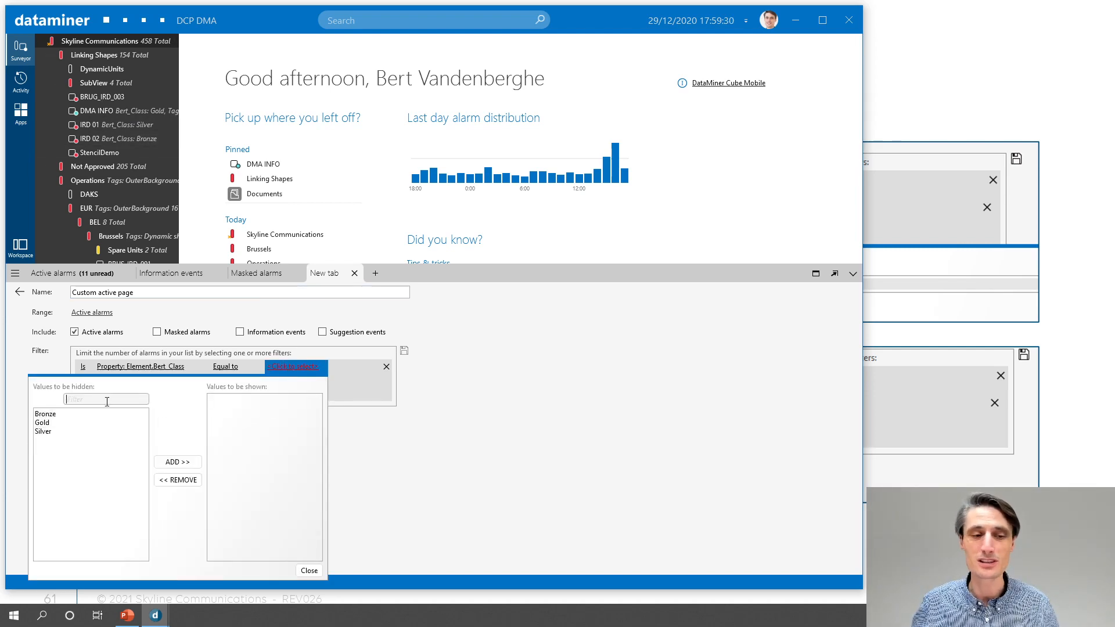
left_click(344, 371)
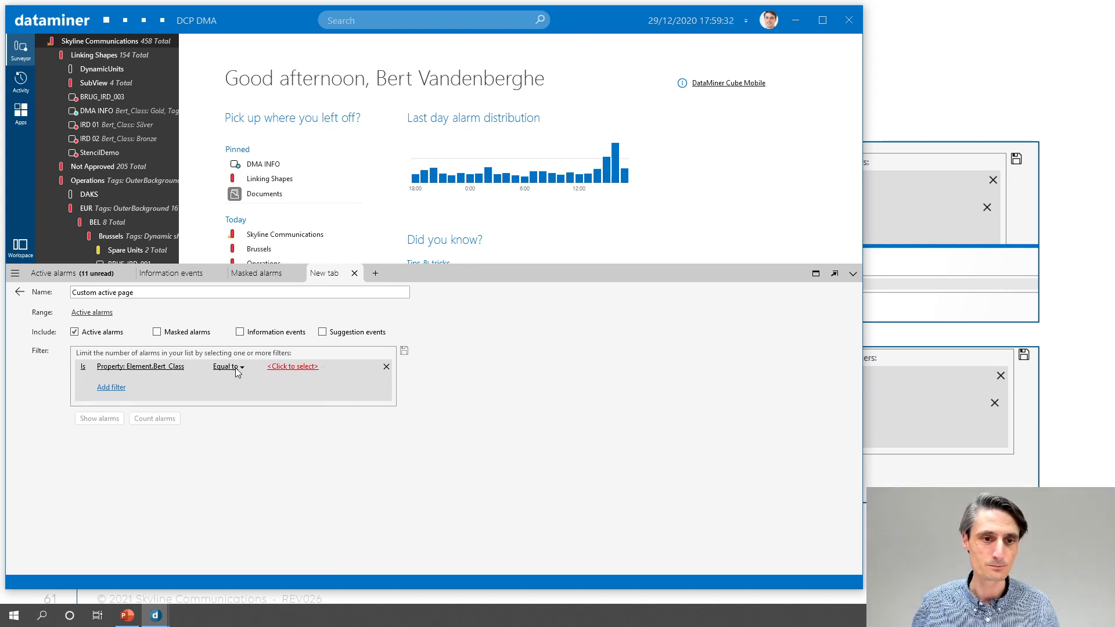
Step: Change the filter item's criterion to Severity and set it equal to Critical
left_click(158, 370)
scroll(169, 396, "up", 10)
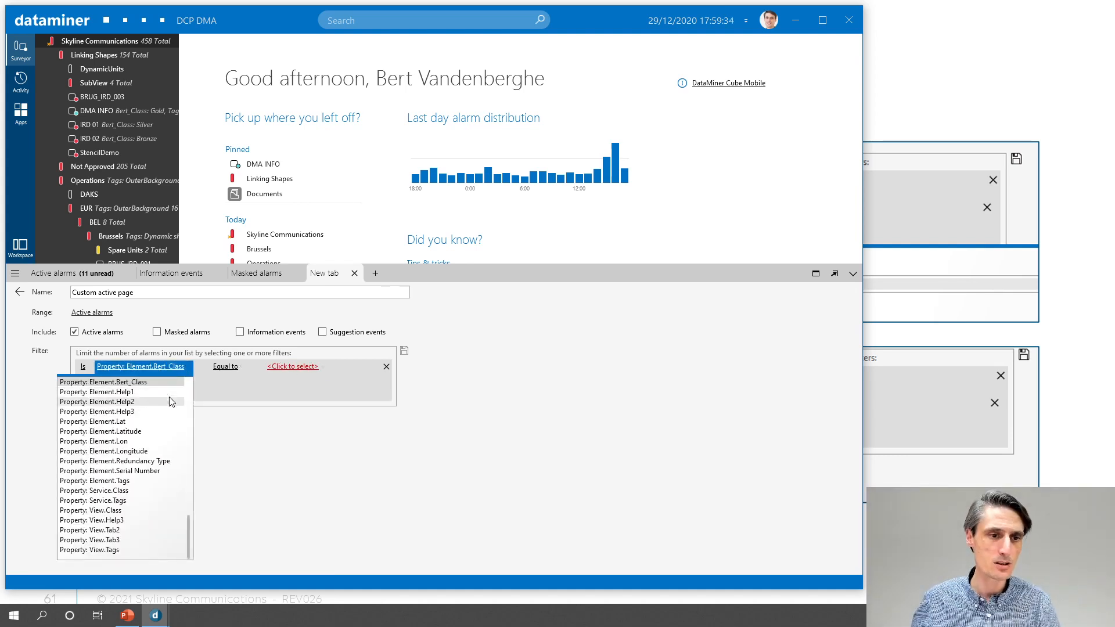
scroll(172, 401, "up", 3)
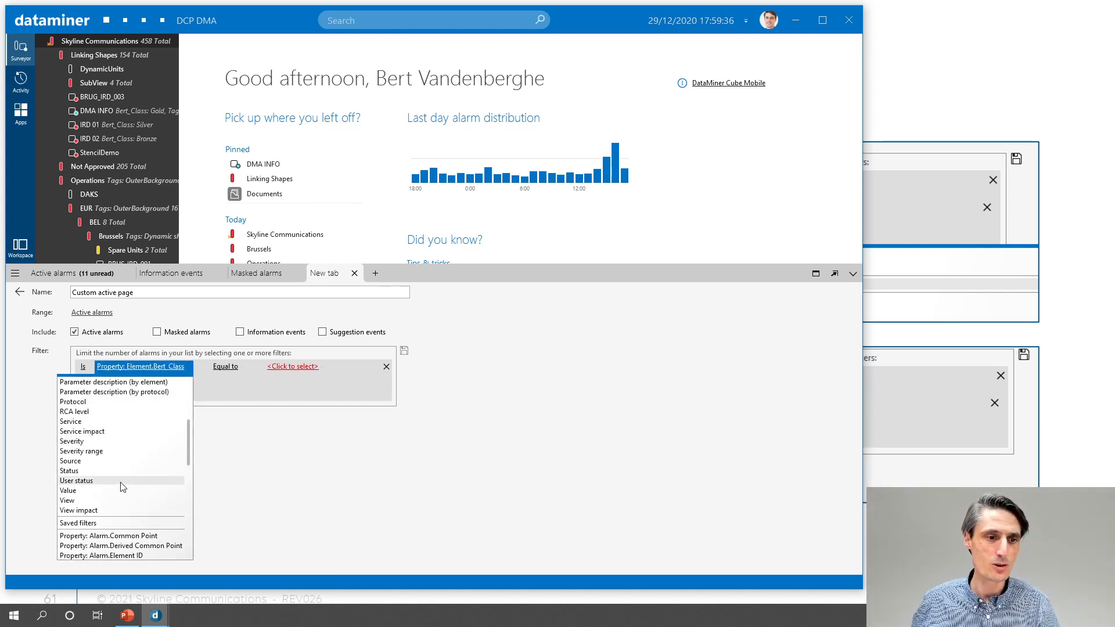
left_click(100, 444)
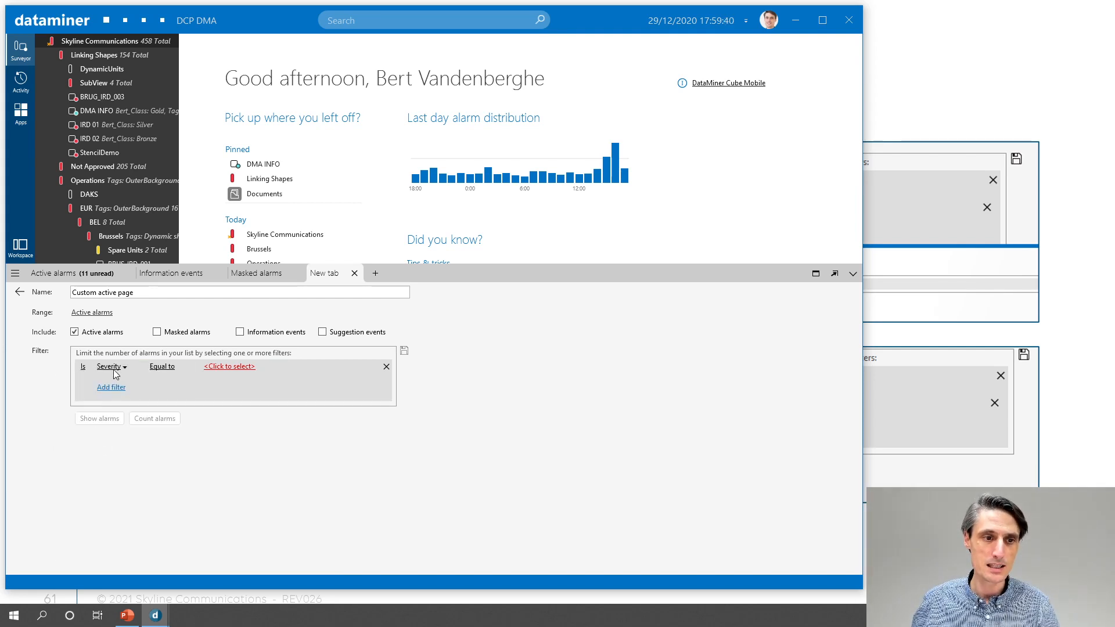
left_click(175, 372)
left_click(216, 373)
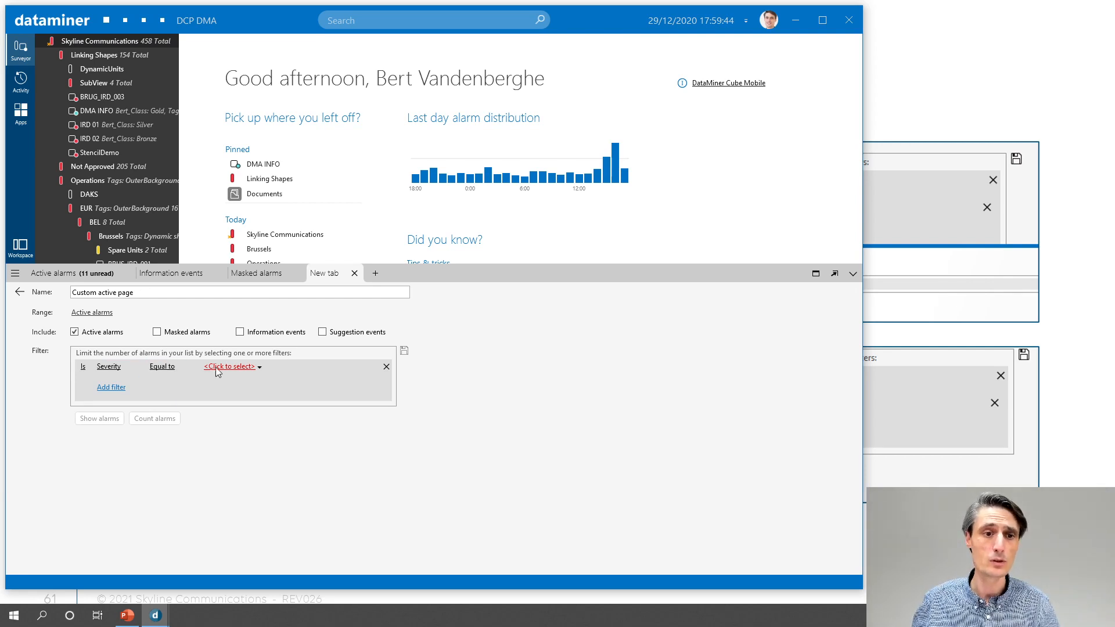
left_click(232, 372)
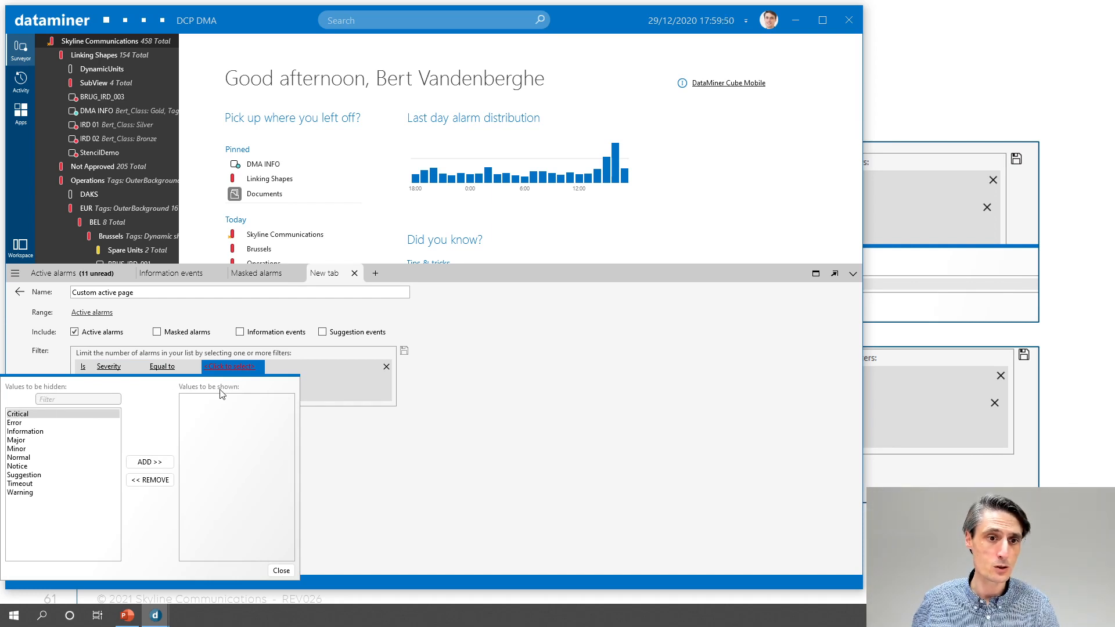
left_click(149, 463)
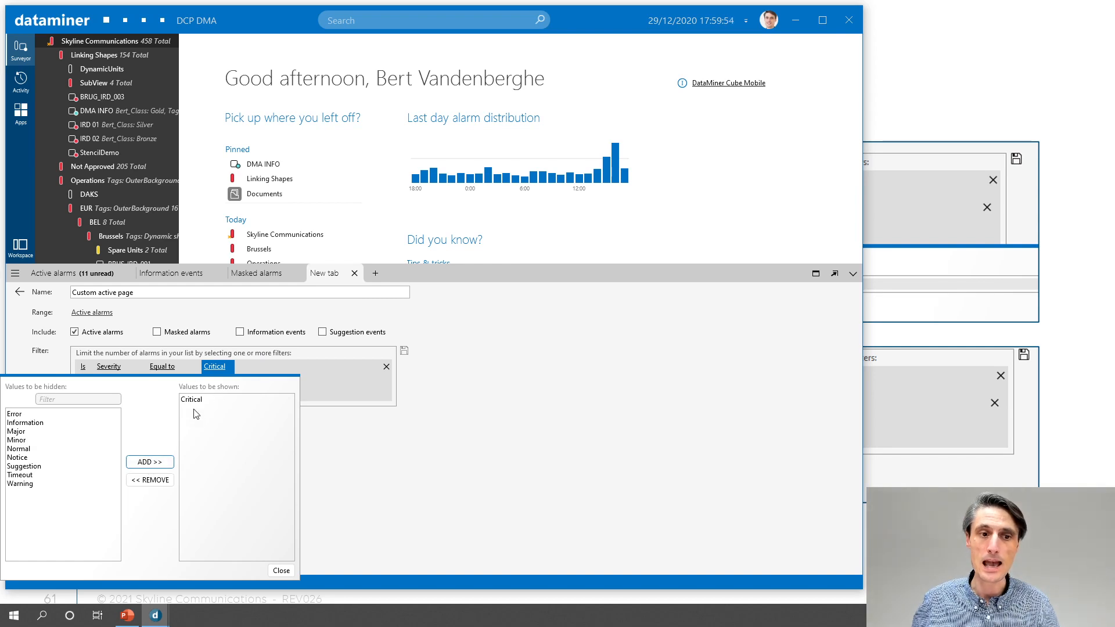
Step: Add Major to the severity values to be shown, remove it again and close the value selection
left_click(27, 431)
left_click(149, 462)
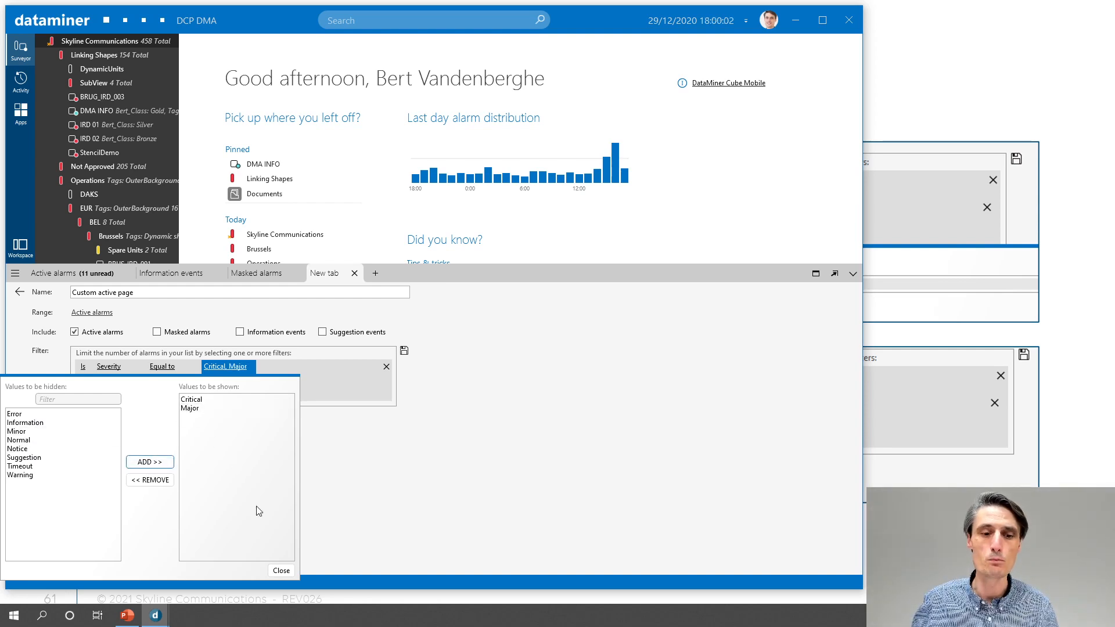
left_click(192, 410)
left_click(152, 480)
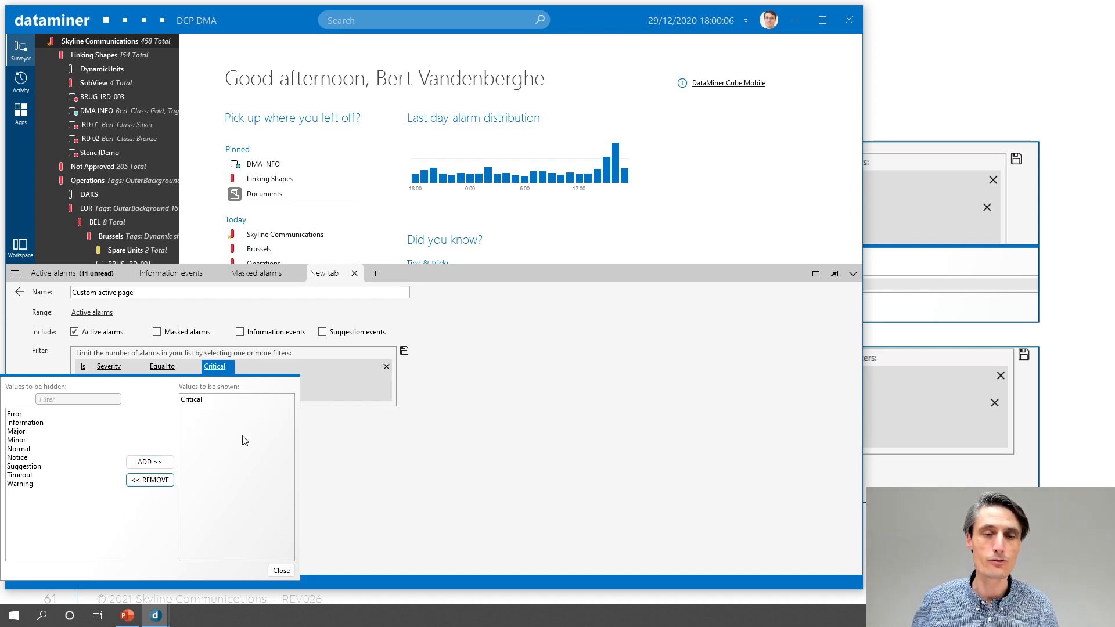
left_click(282, 571)
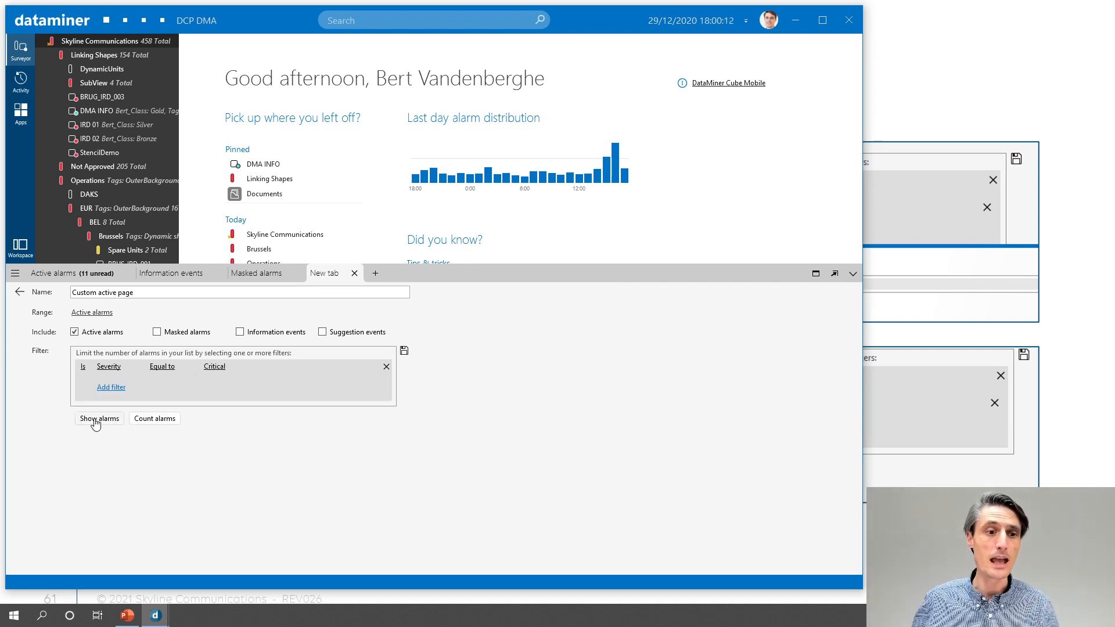
Step: Count the alarms matching the critical severity filter and show them in the custom tab
left_click(160, 419)
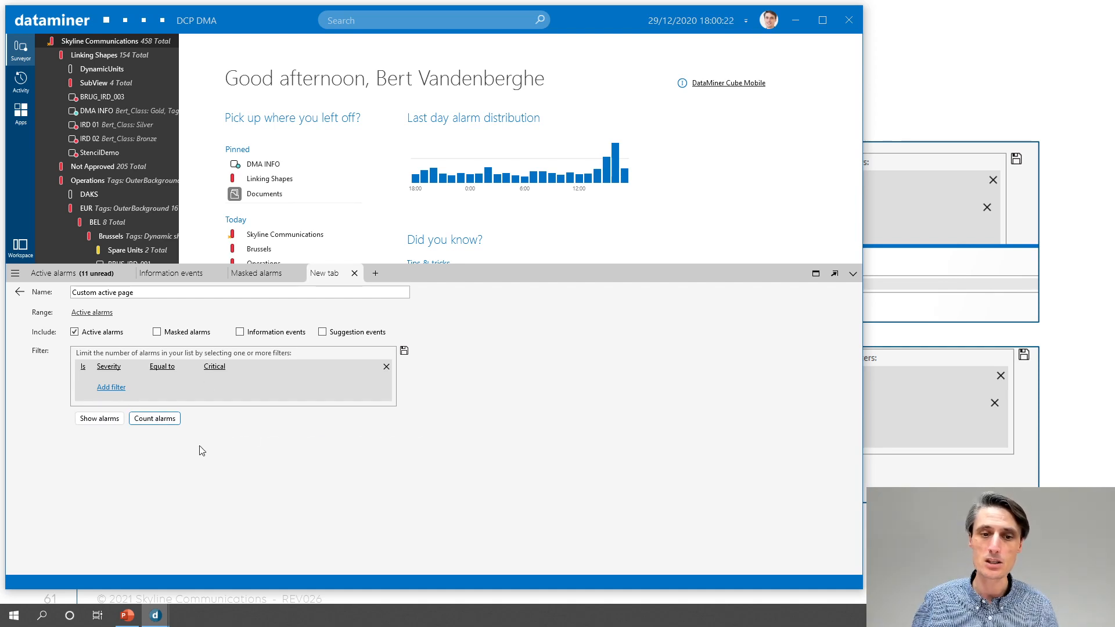
left_click(95, 423)
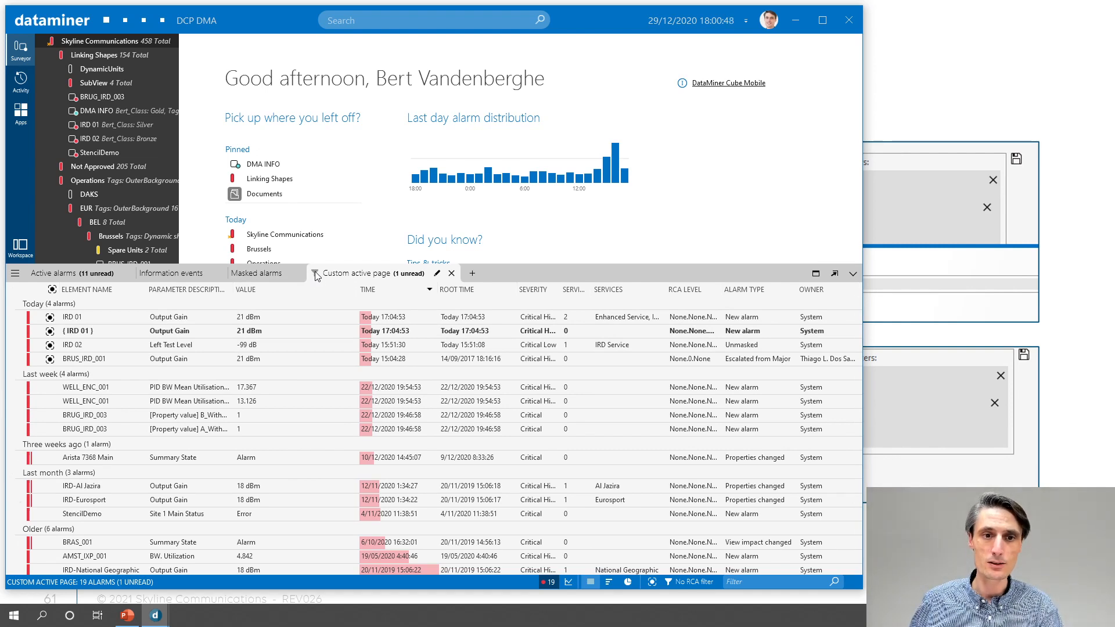
Step: Reopen the filter settings of the Custom active page tab and add a second filter item on Element
left_click(438, 275)
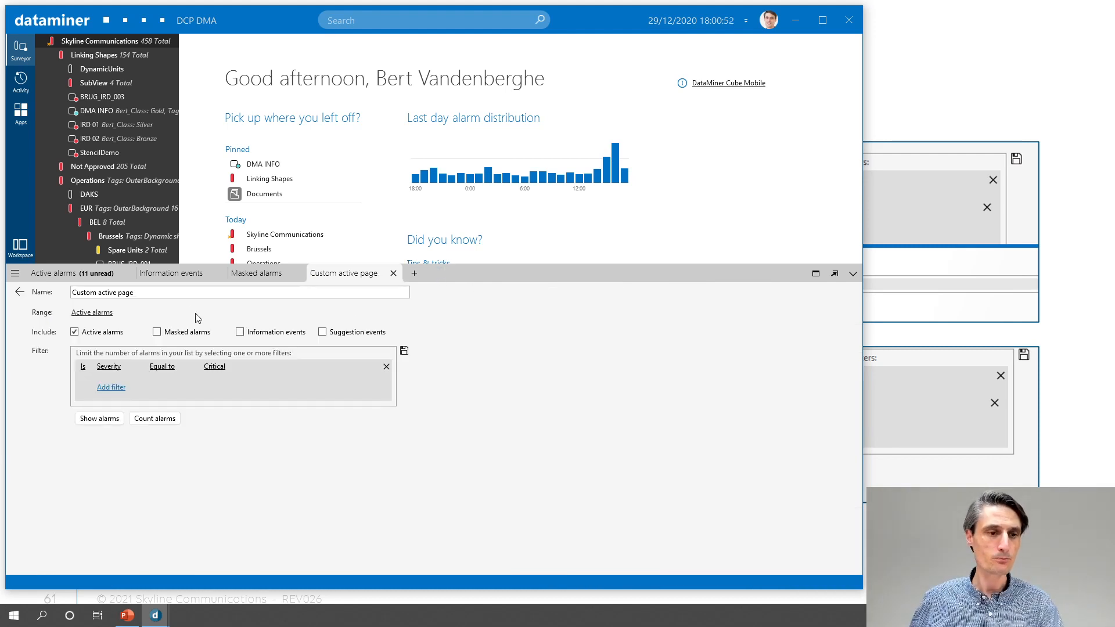
left_click(113, 389)
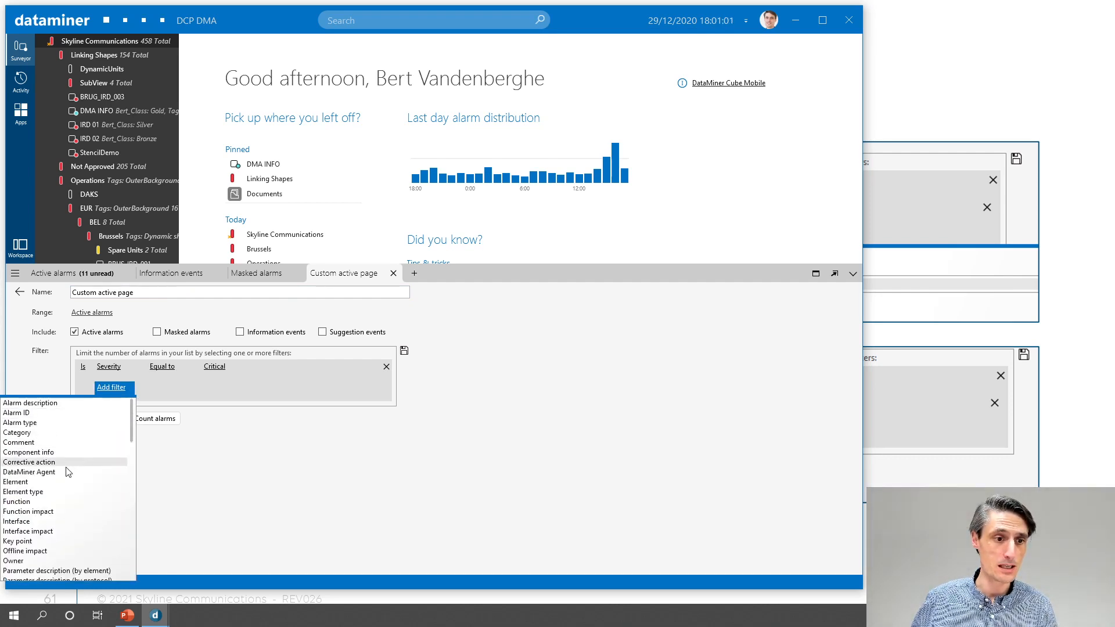
left_click(50, 484)
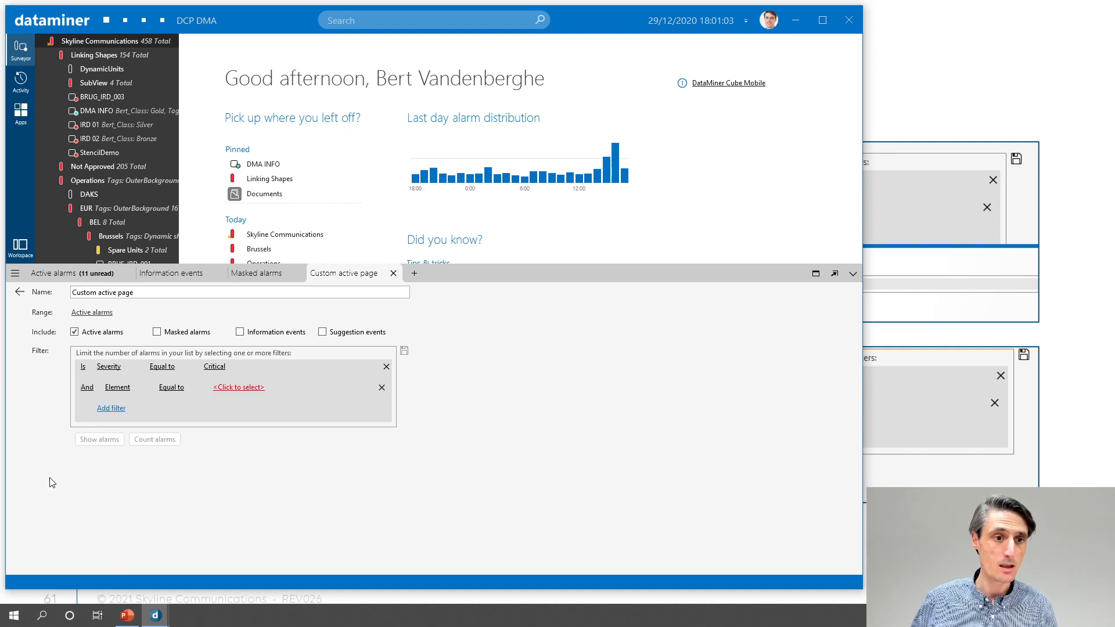
Step: Examine the logical operators for combining the two filter items and the comparison operators offered for Element and Severity
left_click(85, 391)
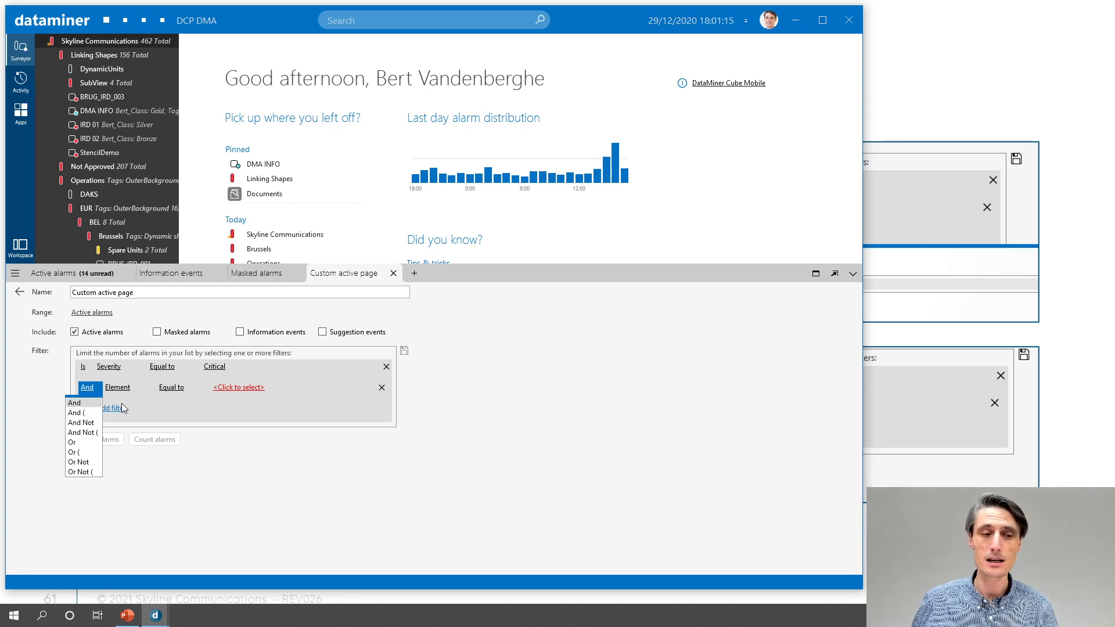
left_click(169, 413)
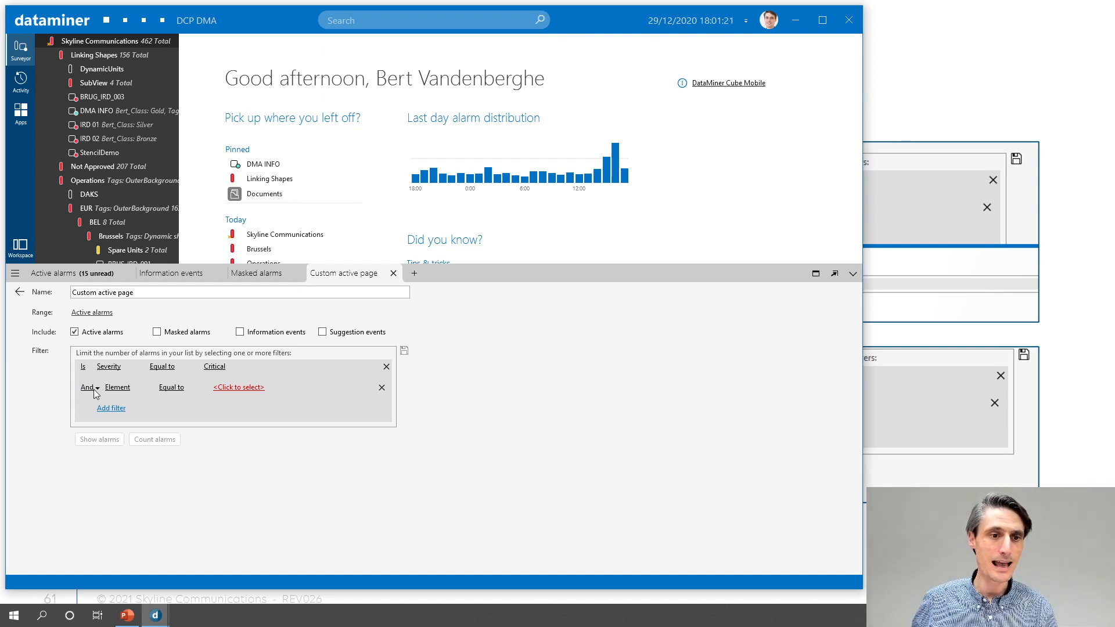
left_click(177, 388)
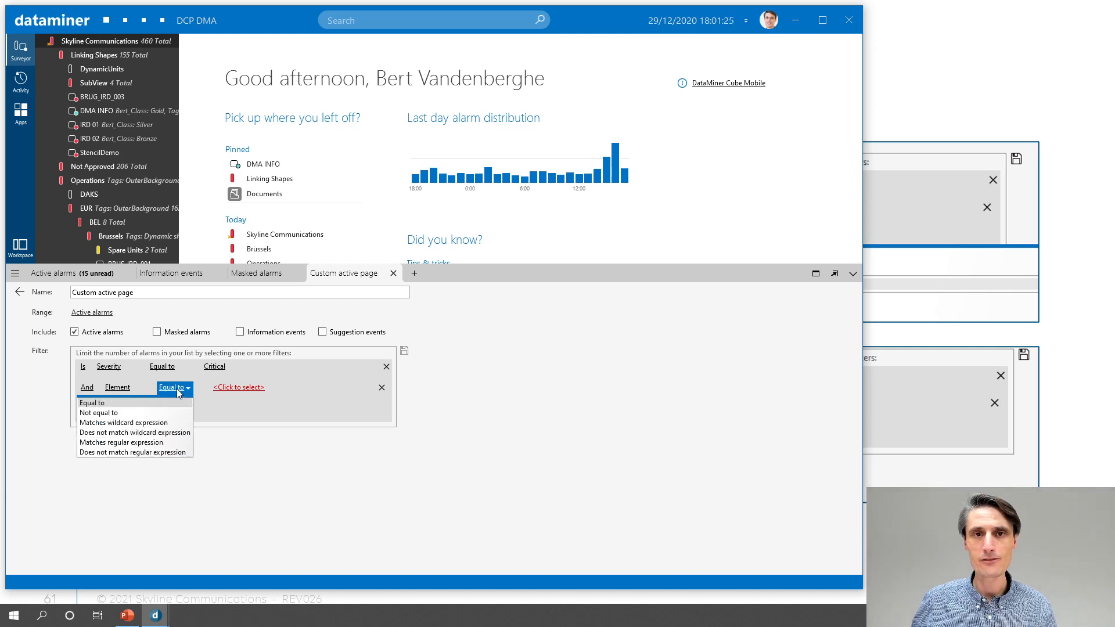
left_click(172, 367)
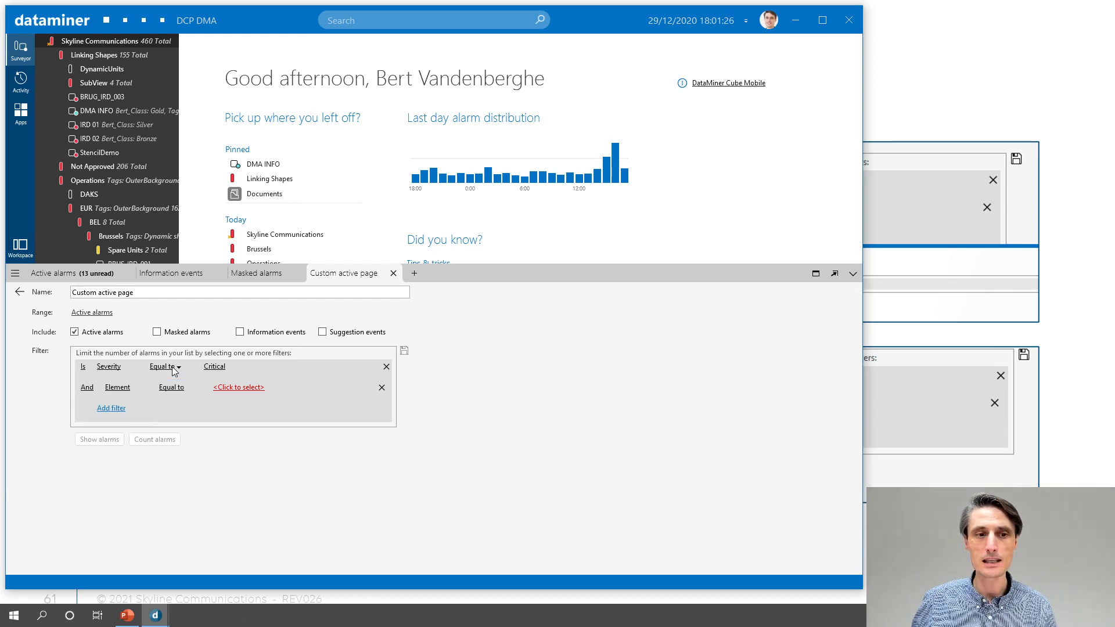
left_click(173, 368)
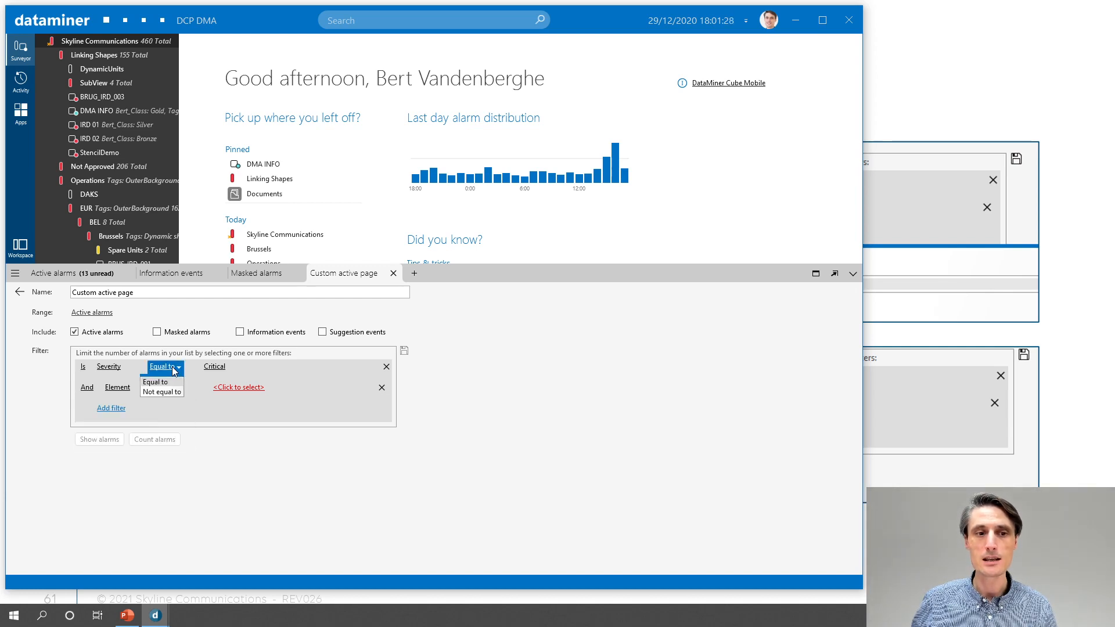
left_click(190, 403)
left_click(183, 394)
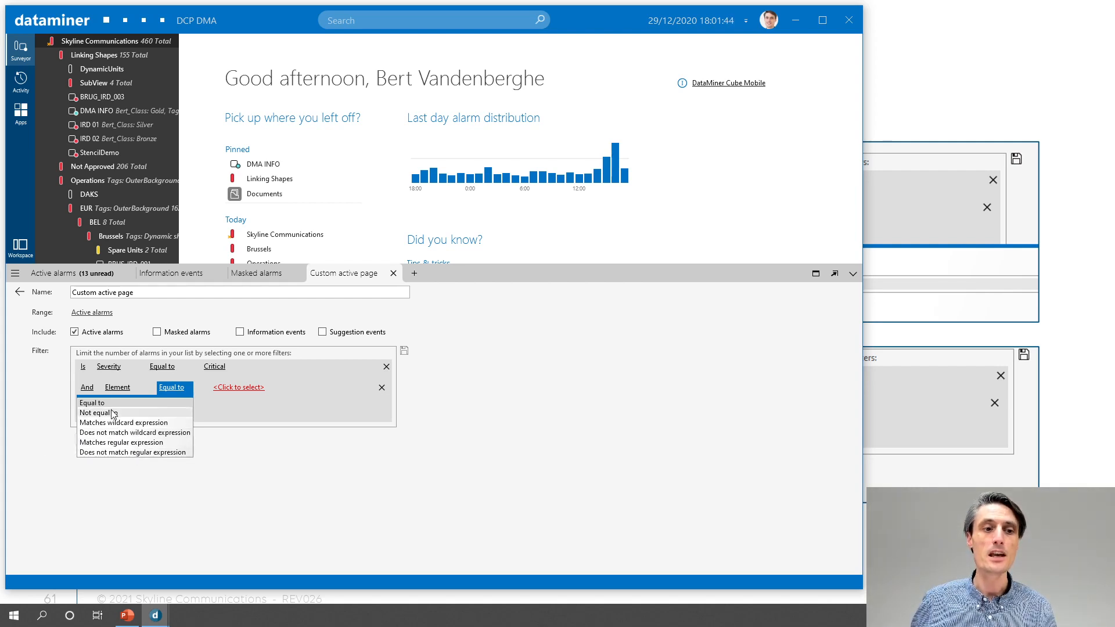
left_click(232, 389)
Step: Search the element values for "ird" and set the Element item equal to BRUS_IRD_001, BRUS_IRD_002 and BRUS_IRD_003
left_click(246, 388)
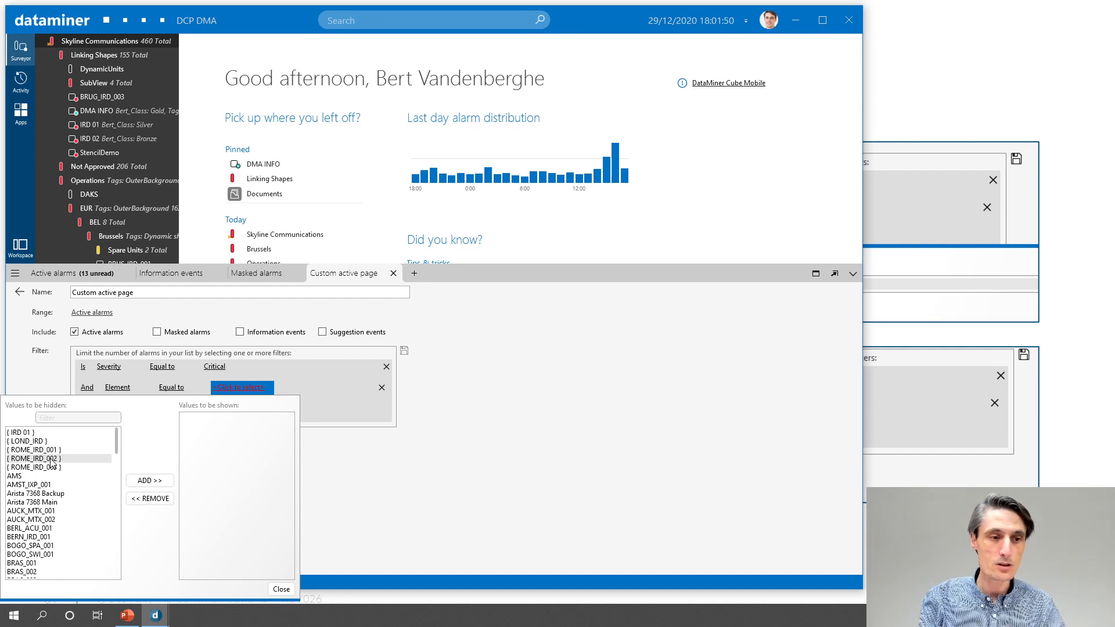
type("irs")
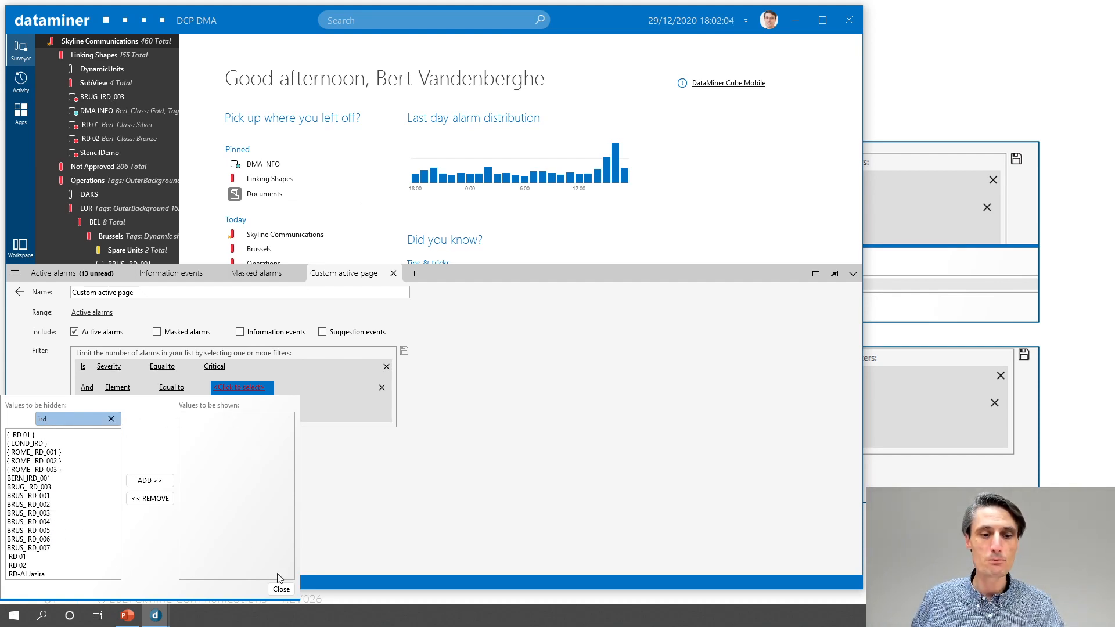
double_click(44, 497)
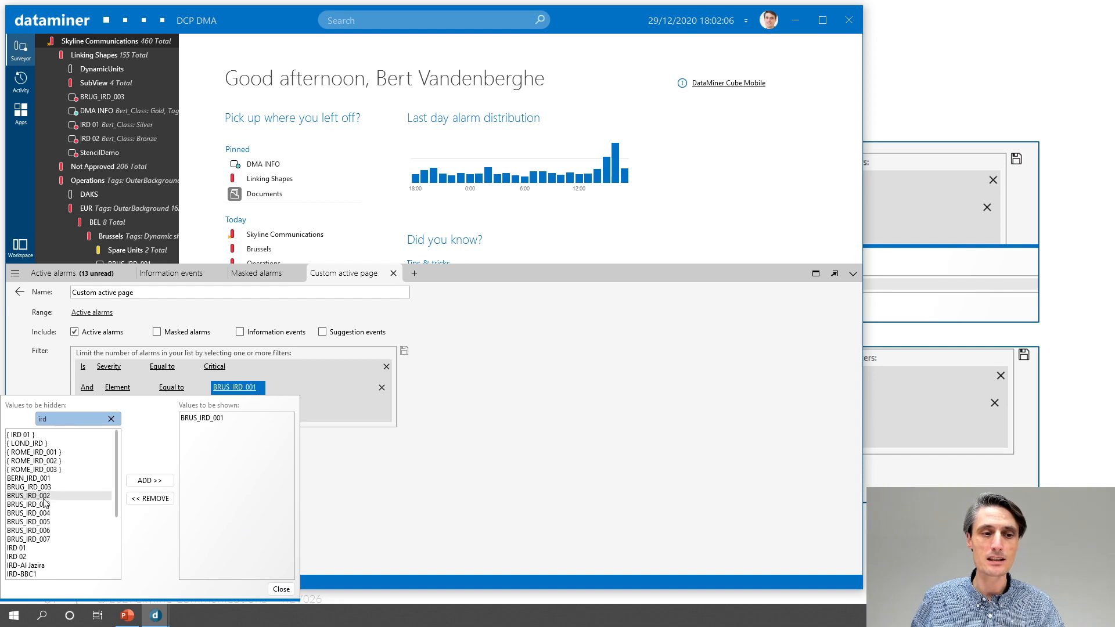
double_click(43, 496)
double_click(43, 496)
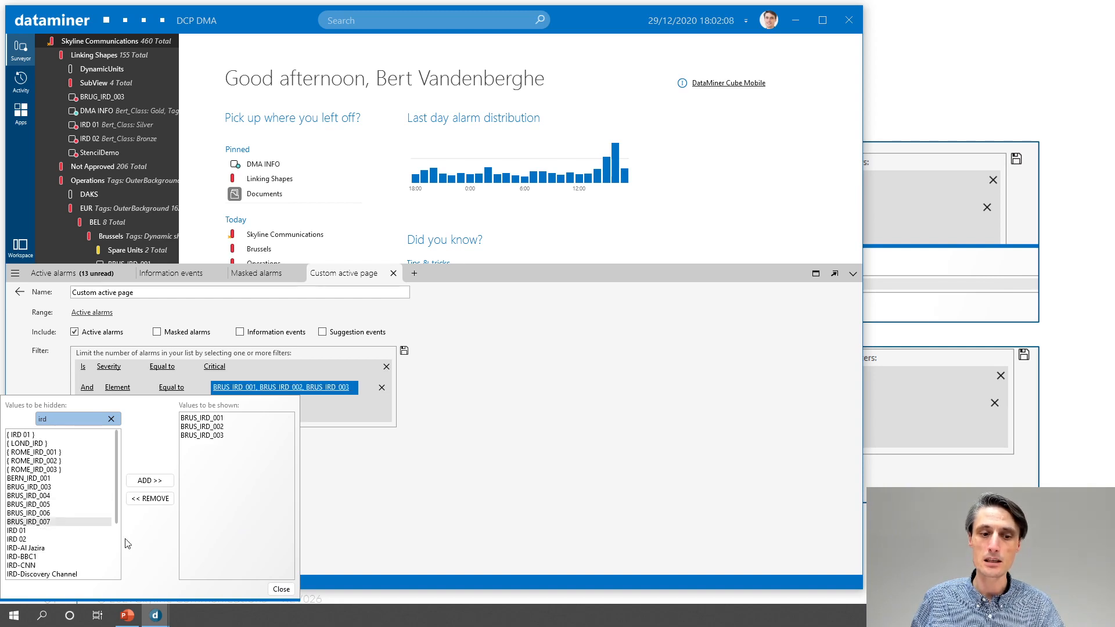
left_click(283, 589)
Step: Make the Element filter item match the wildcard expression *IRD* and show the matching alarms in the tab
left_click(172, 387)
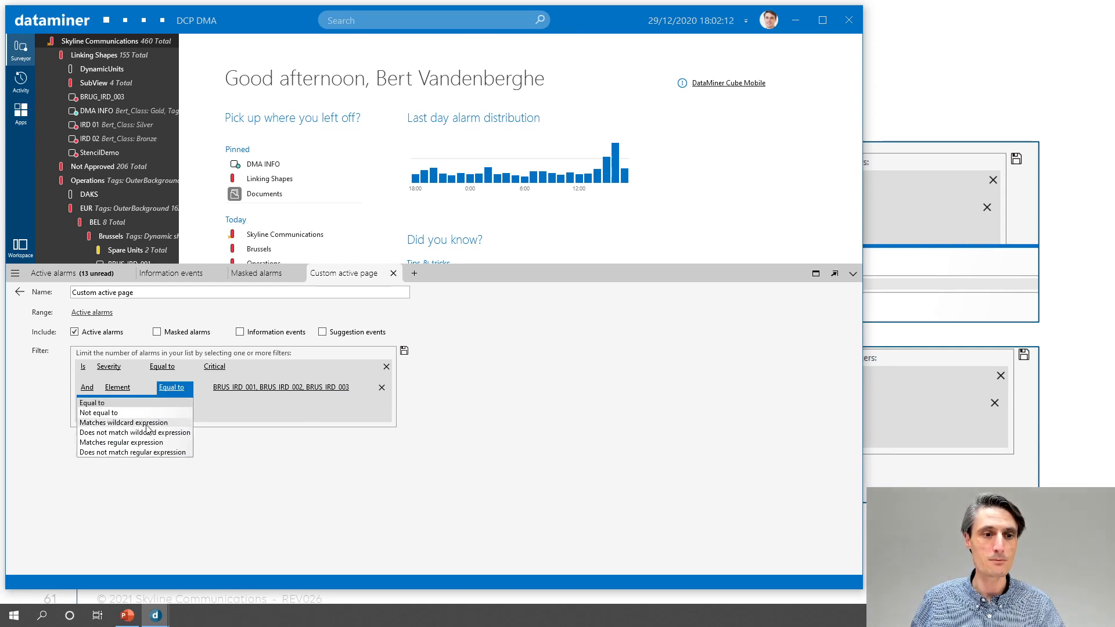
left_click(147, 423)
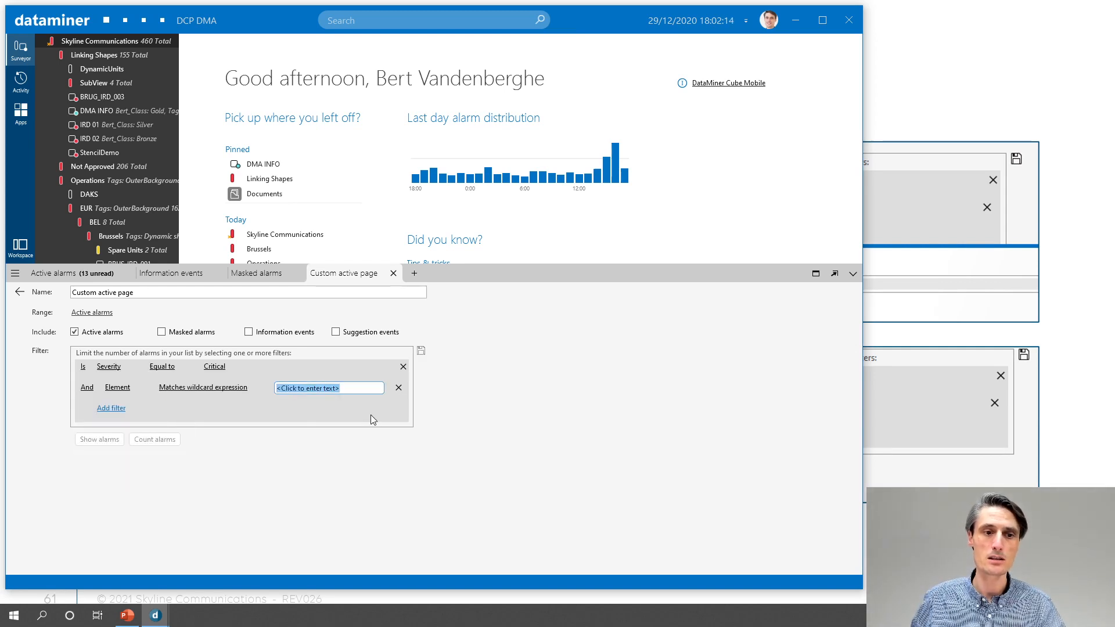
type("*IRD*")
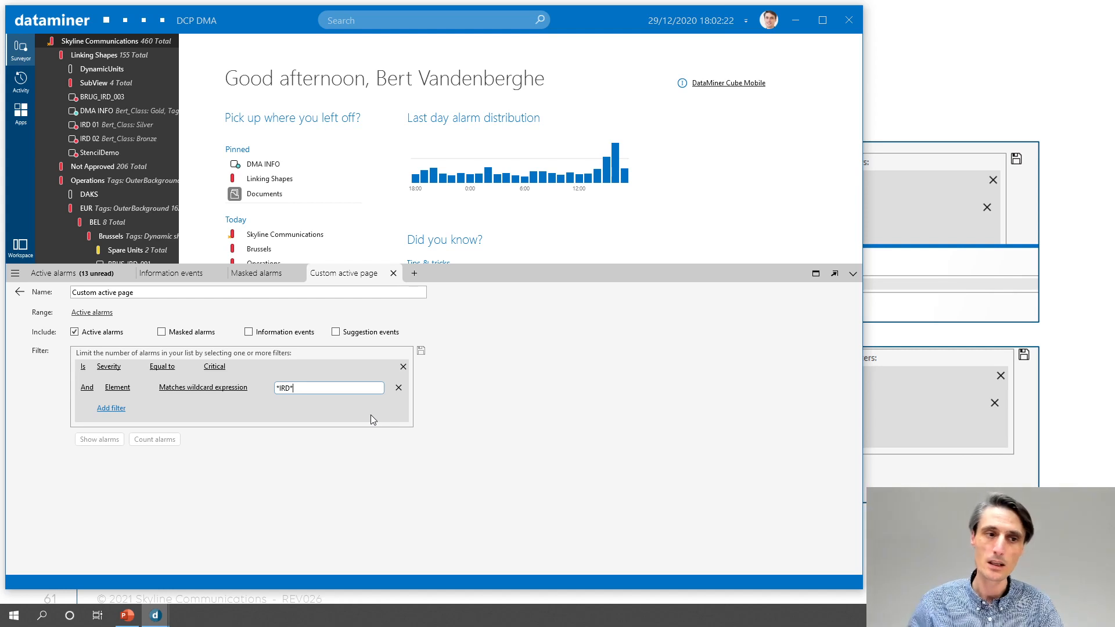
left_click(242, 460)
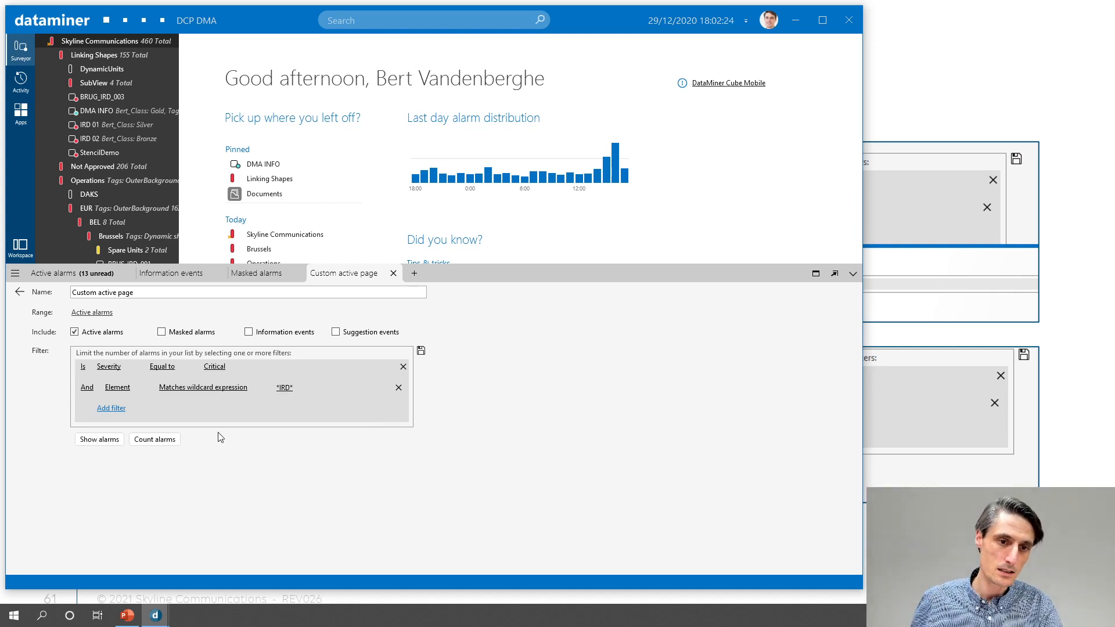
left_click(100, 440)
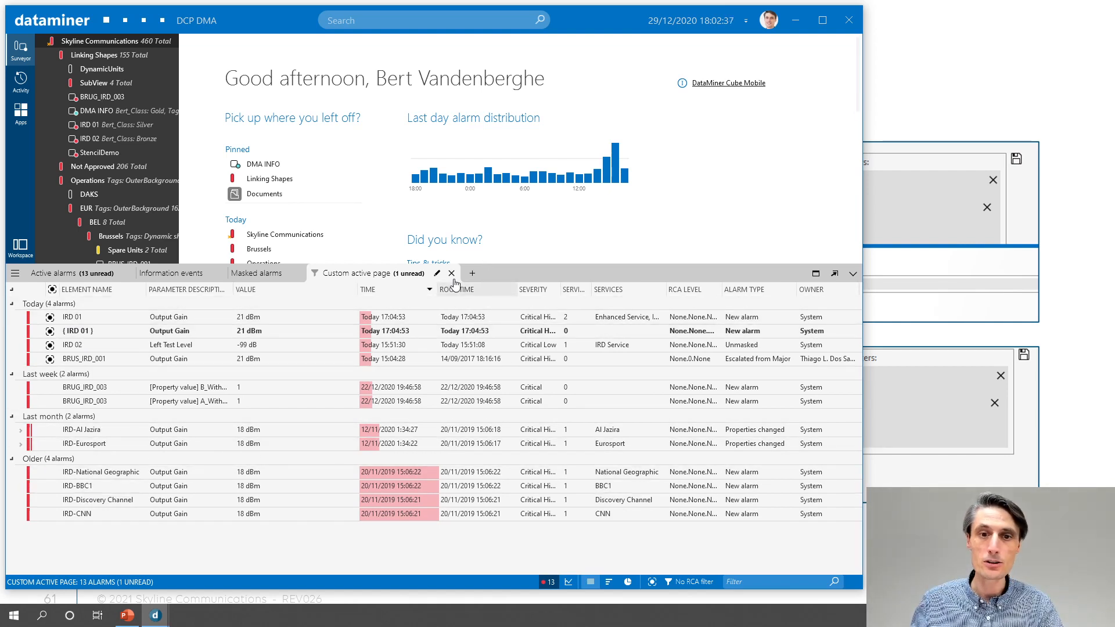
Step: Reopen the filter settings of the Custom active page tab and add a third filter item on View
left_click(436, 273)
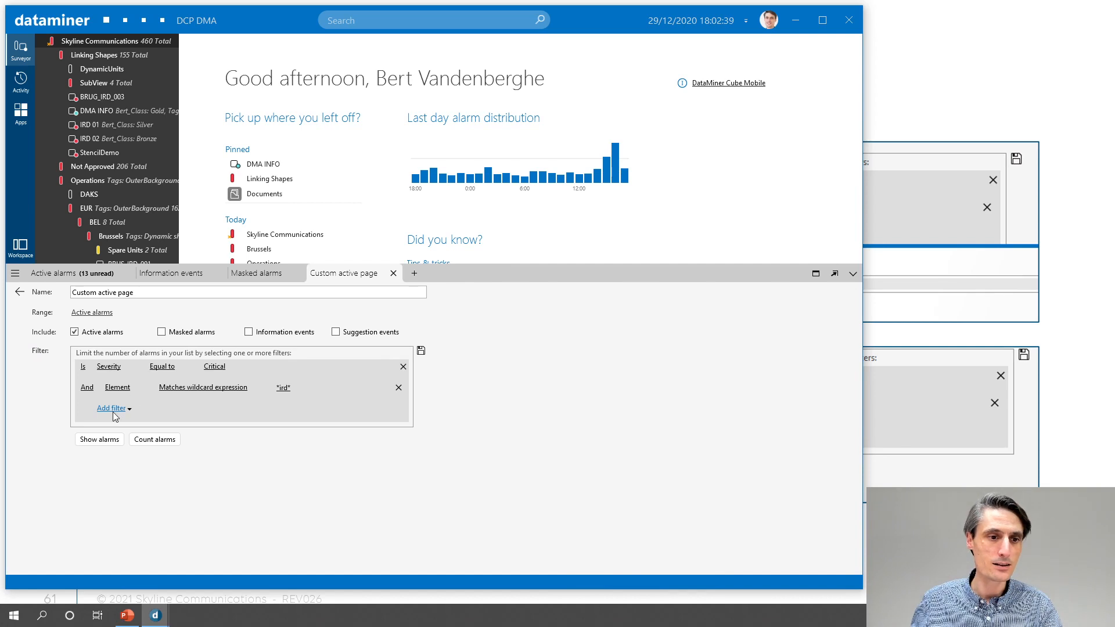
left_click(113, 411)
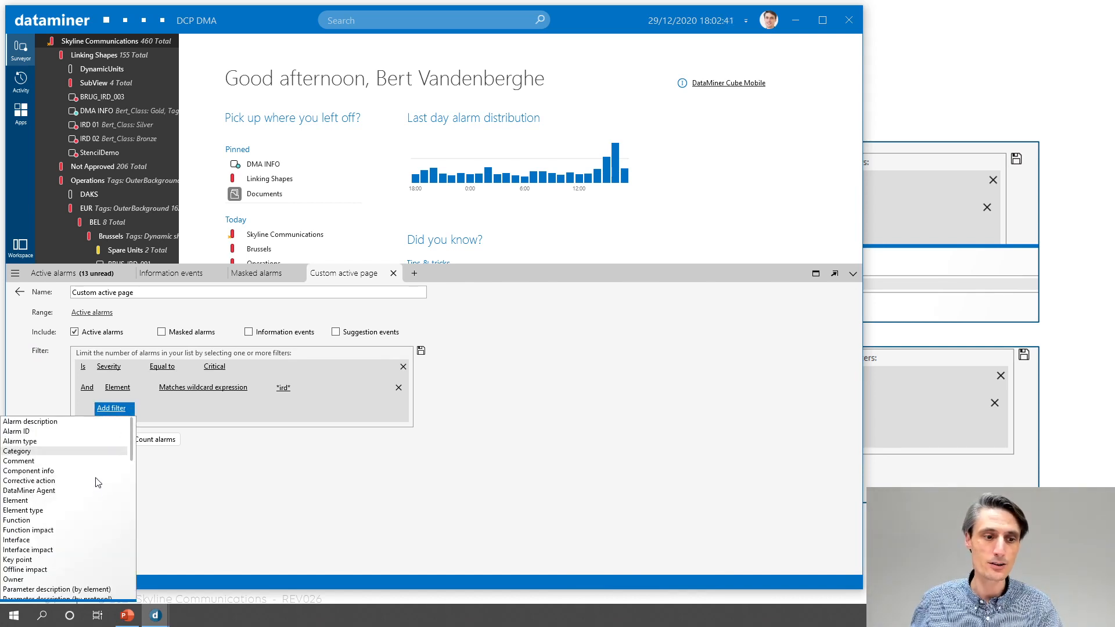
scroll(95, 488, "down", 6)
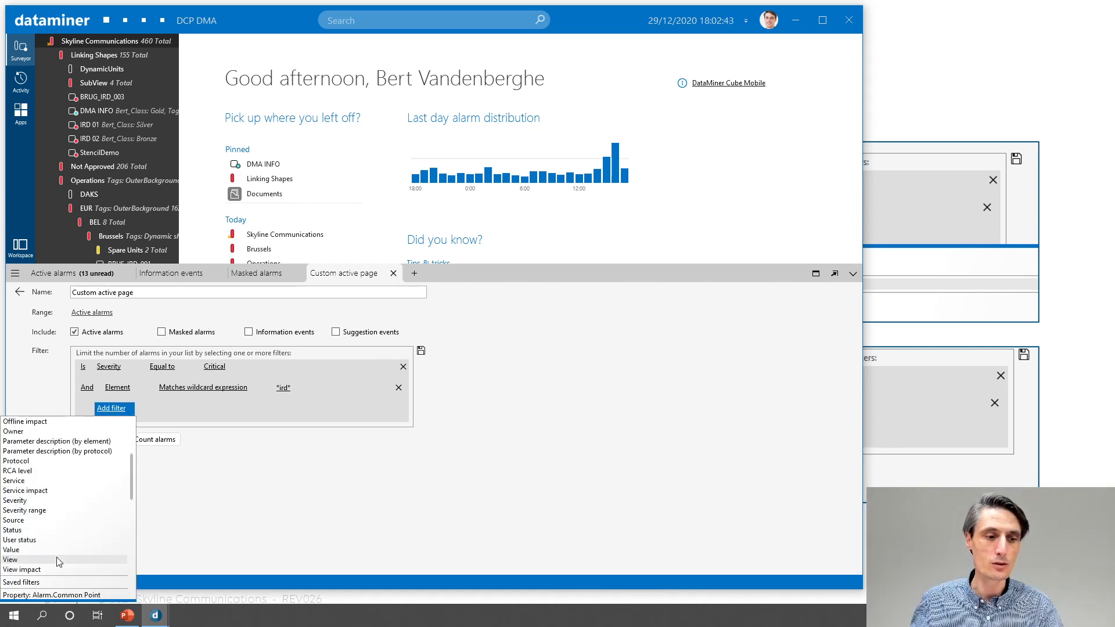
left_click(58, 561)
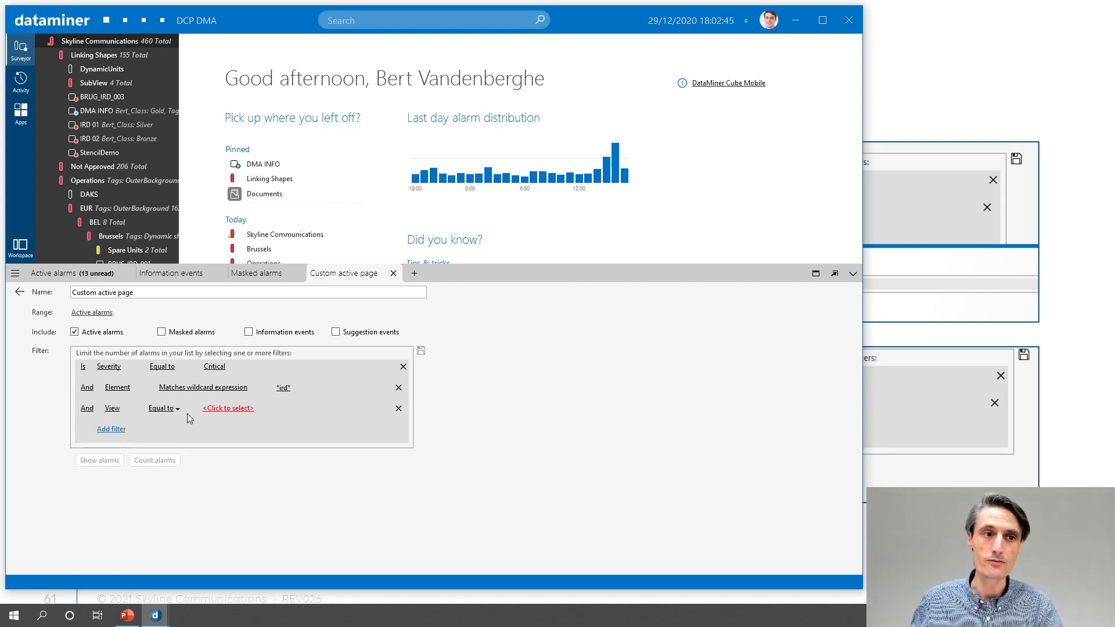
Step: Search the view values for "eur", set the View item equal to EUR and show the matching alarms
left_click(225, 409)
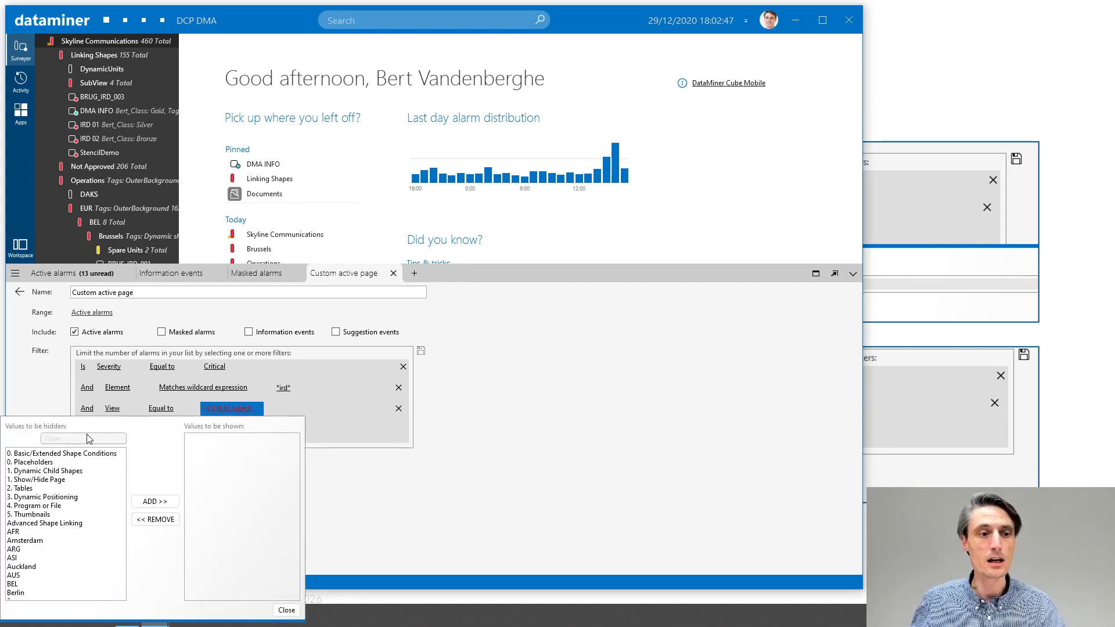
left_click(67, 438)
type("eur")
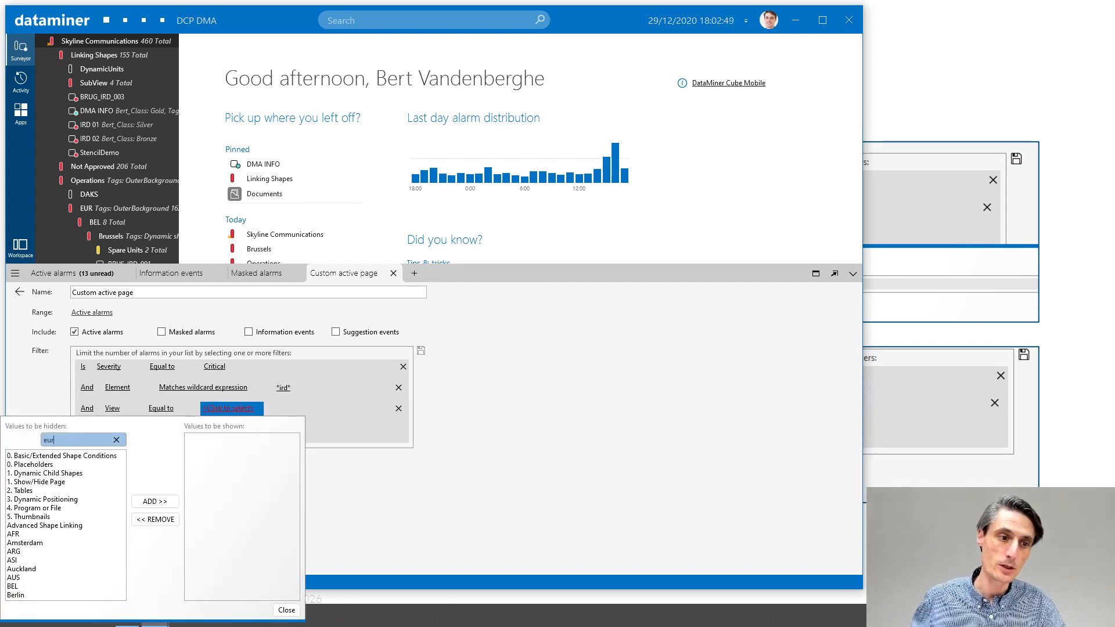
double_click(17, 456)
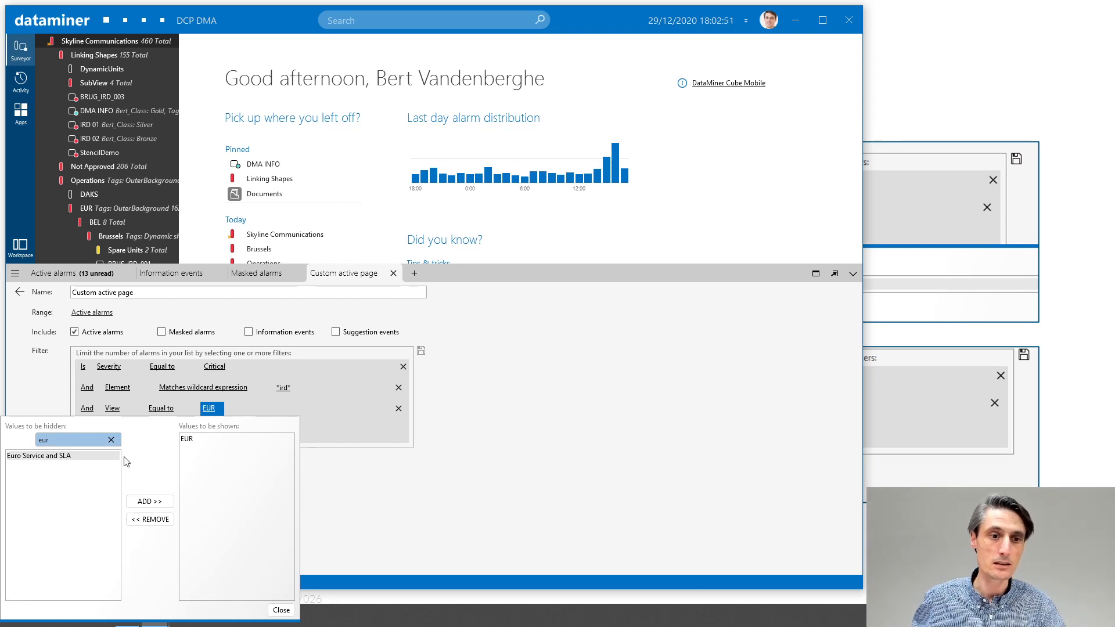
left_click(281, 610)
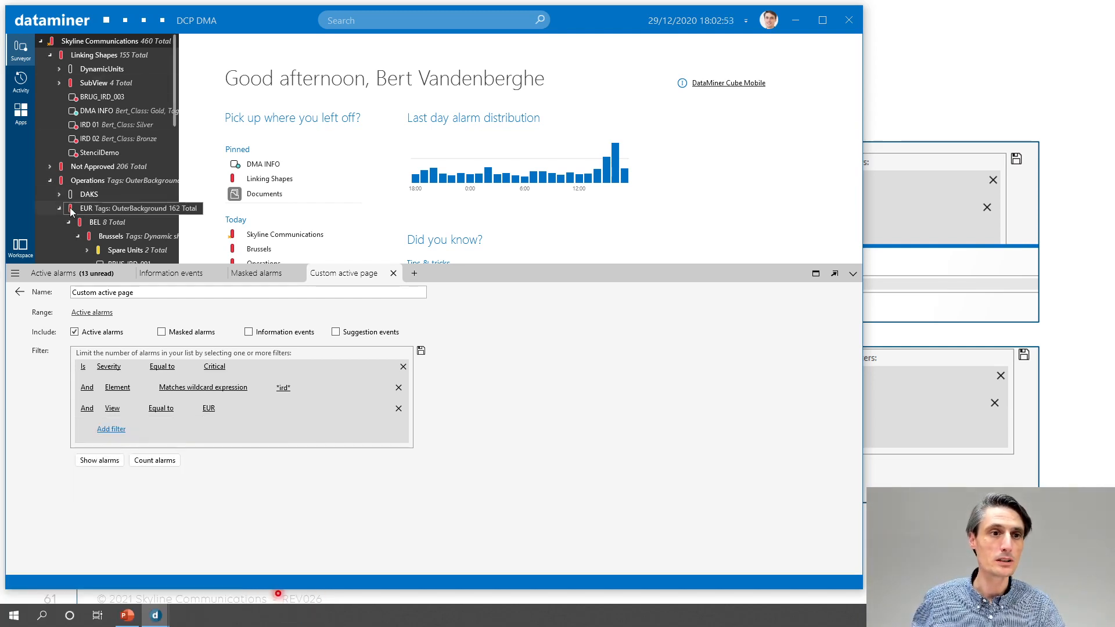
left_click(104, 460)
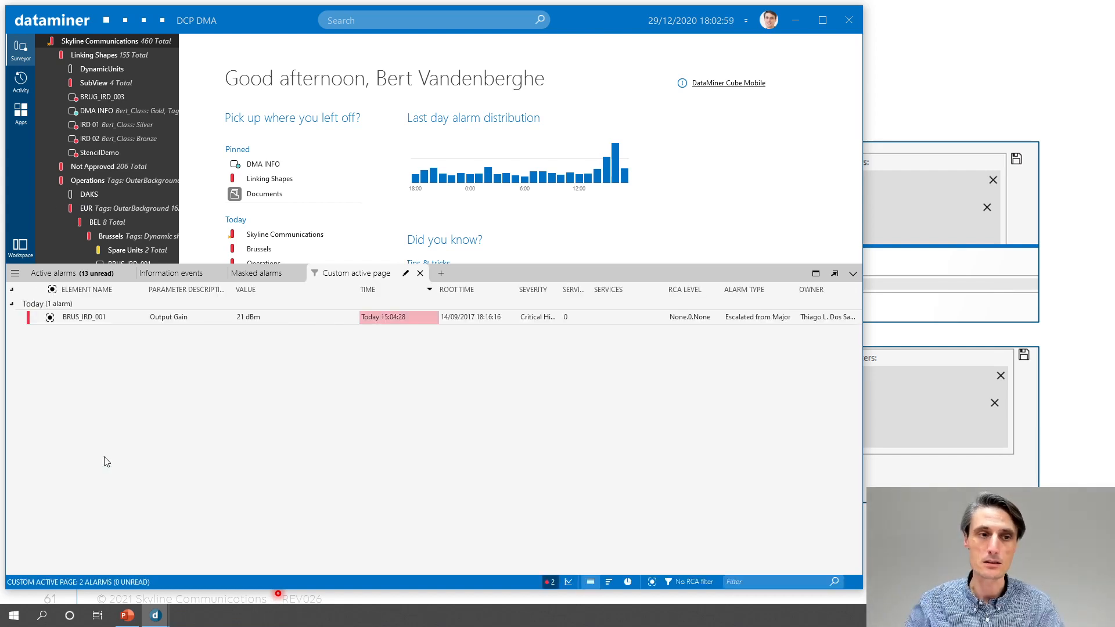
Step: Remove the View item from the tab's filter and show the alarms matching the remaining Severity and Element items
left_click(405, 273)
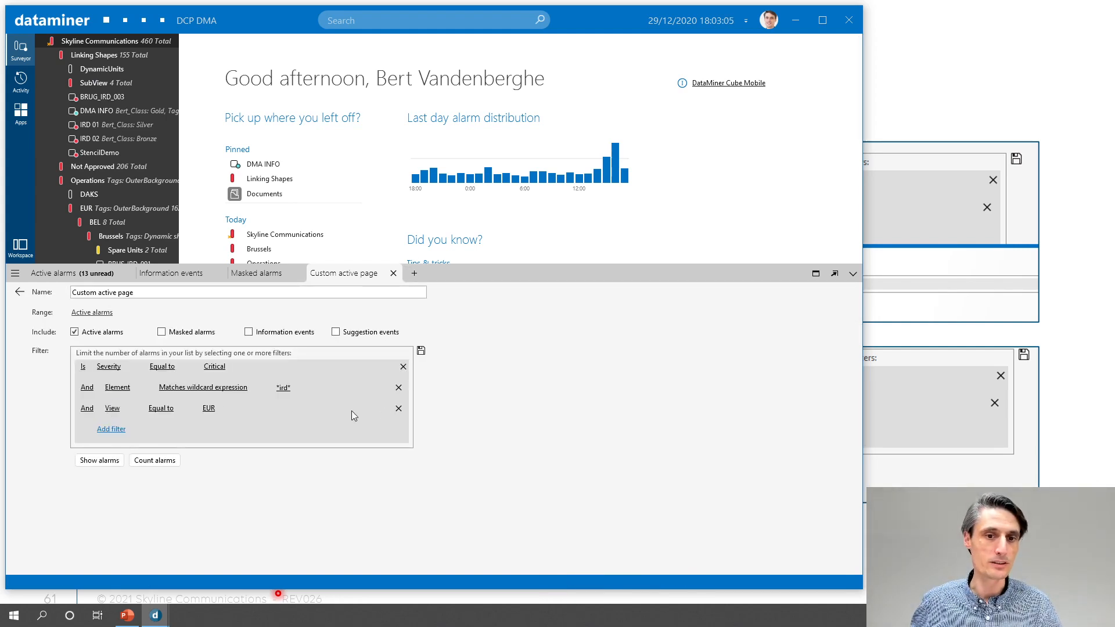
left_click(399, 410)
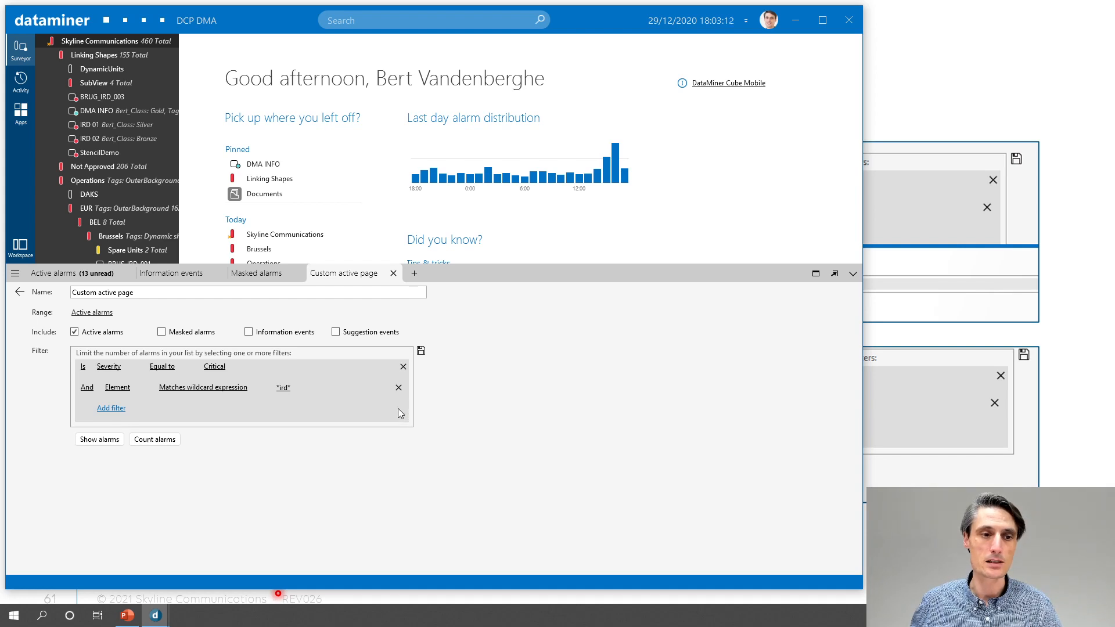
left_click(100, 440)
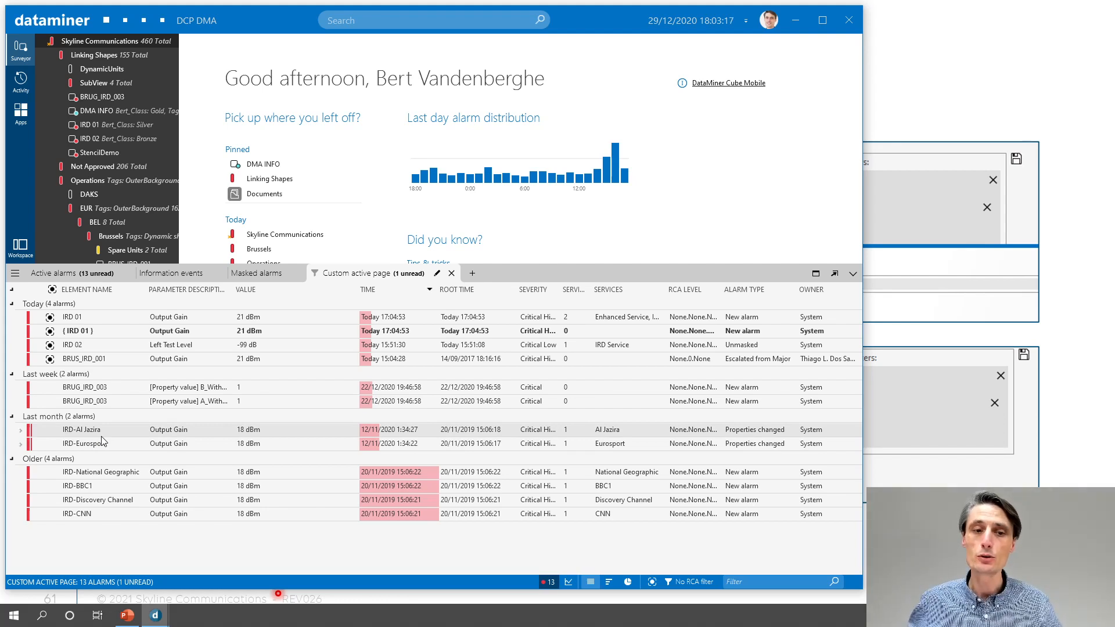
Step: Reopen the tab's filter settings and examine the And, Or and Not operators offered for combining the Element item with Severity
left_click(437, 273)
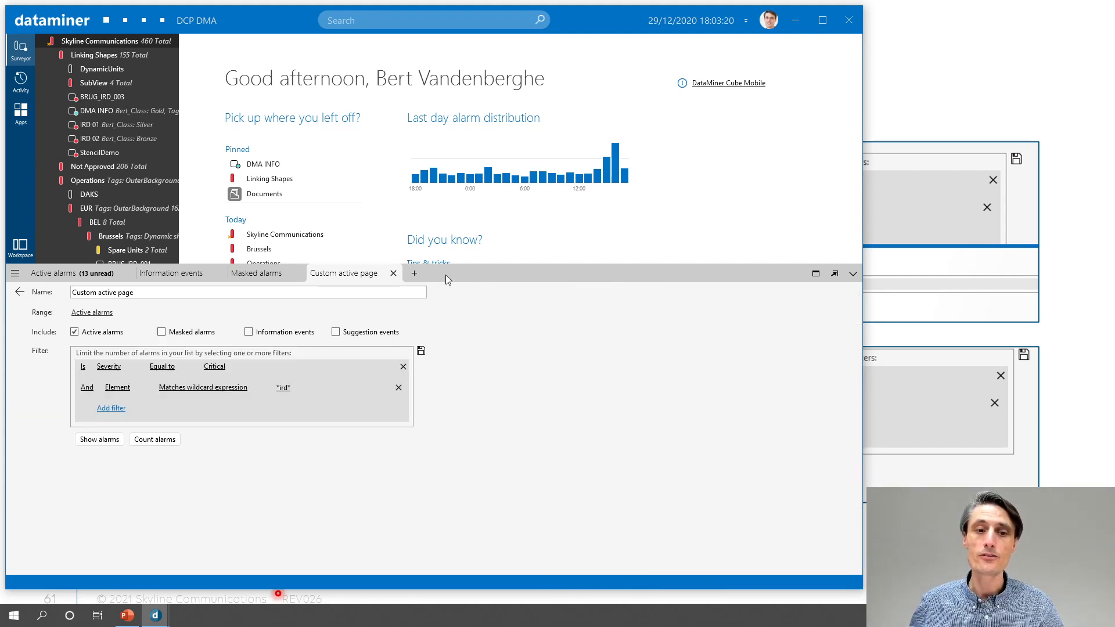
left_click(90, 389)
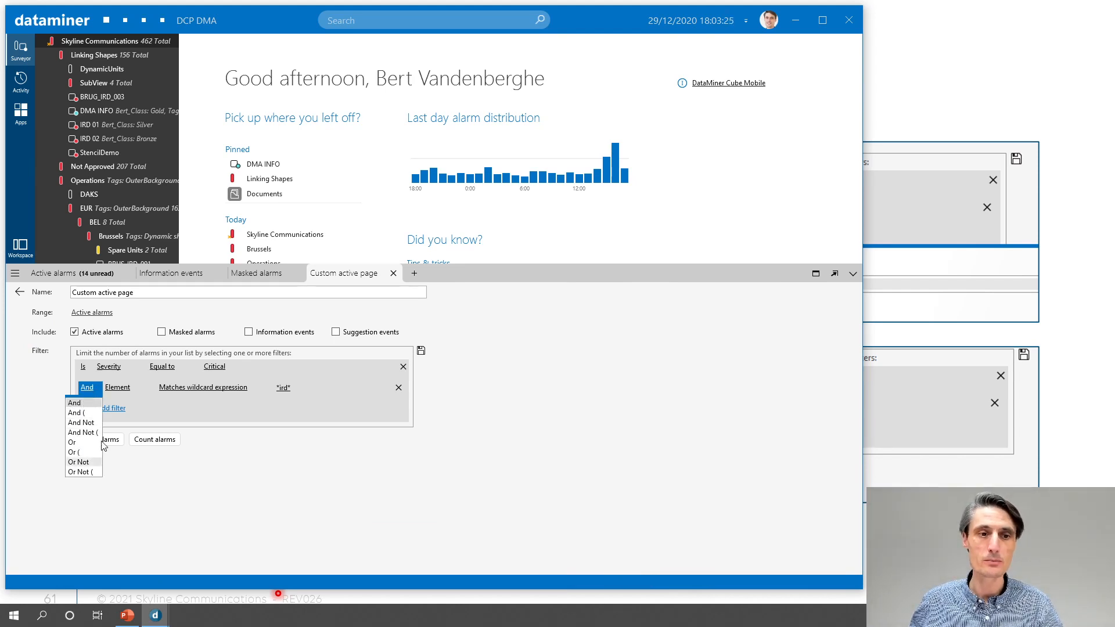
left_click(485, 498)
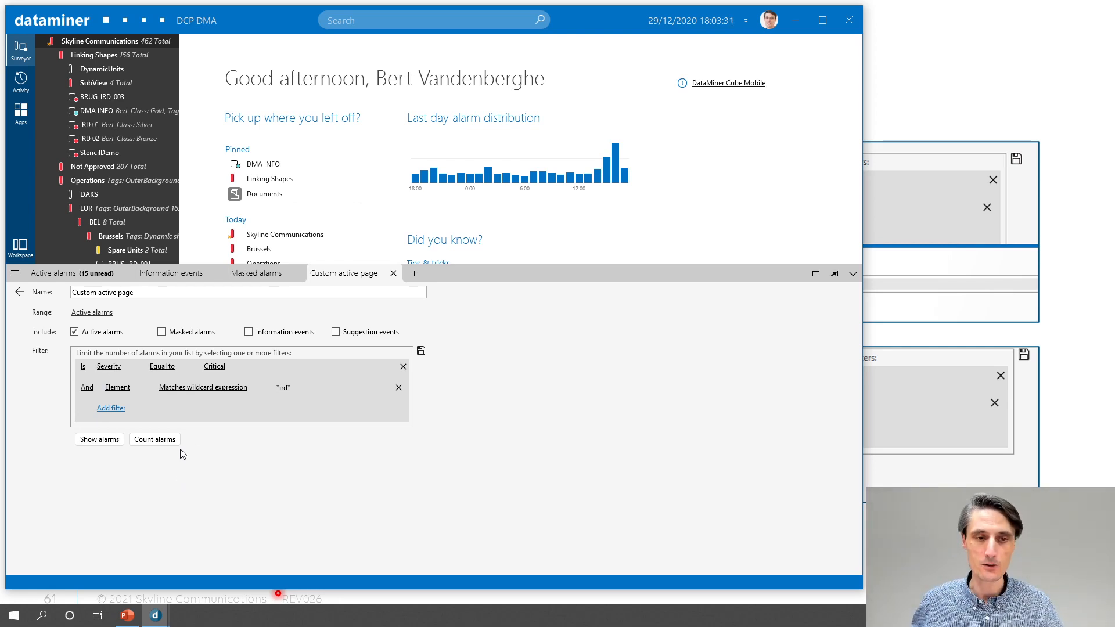
left_click(1053, 320)
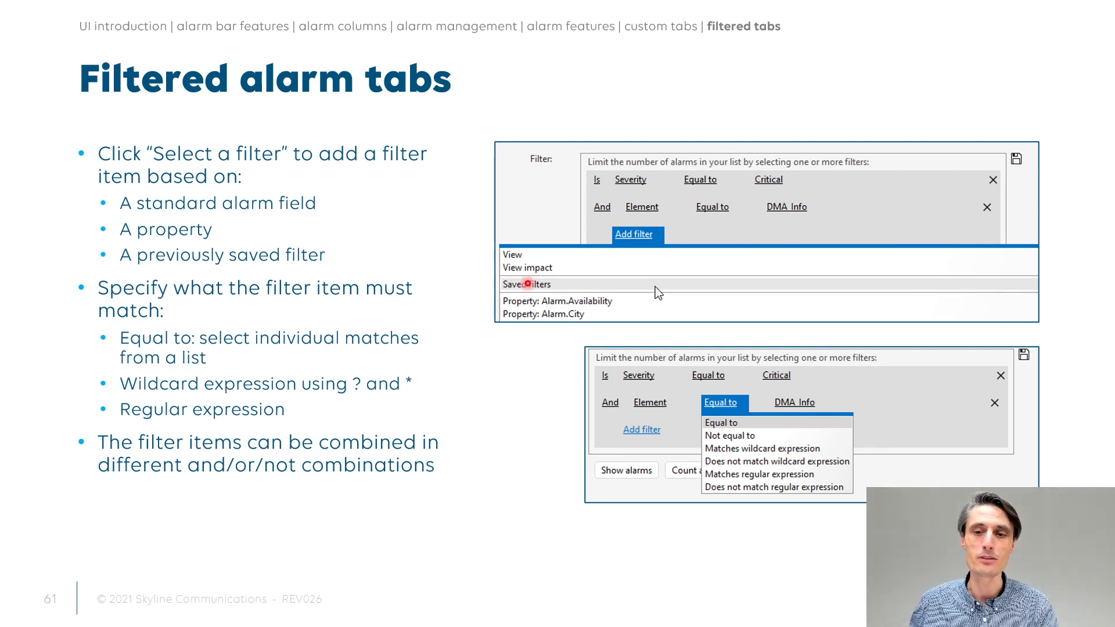
key("Right")
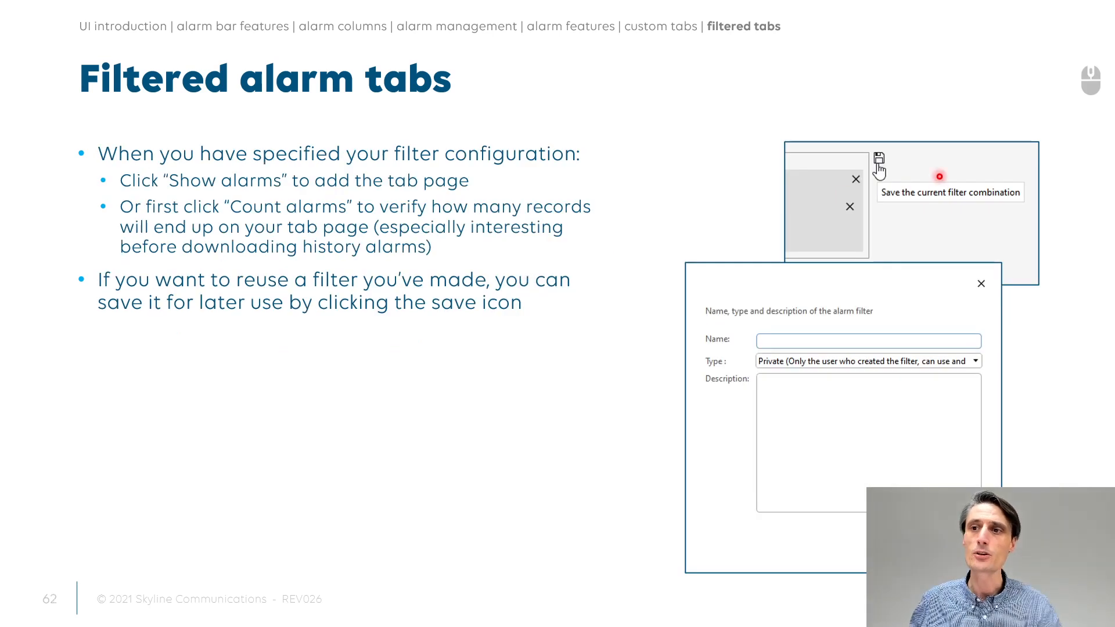